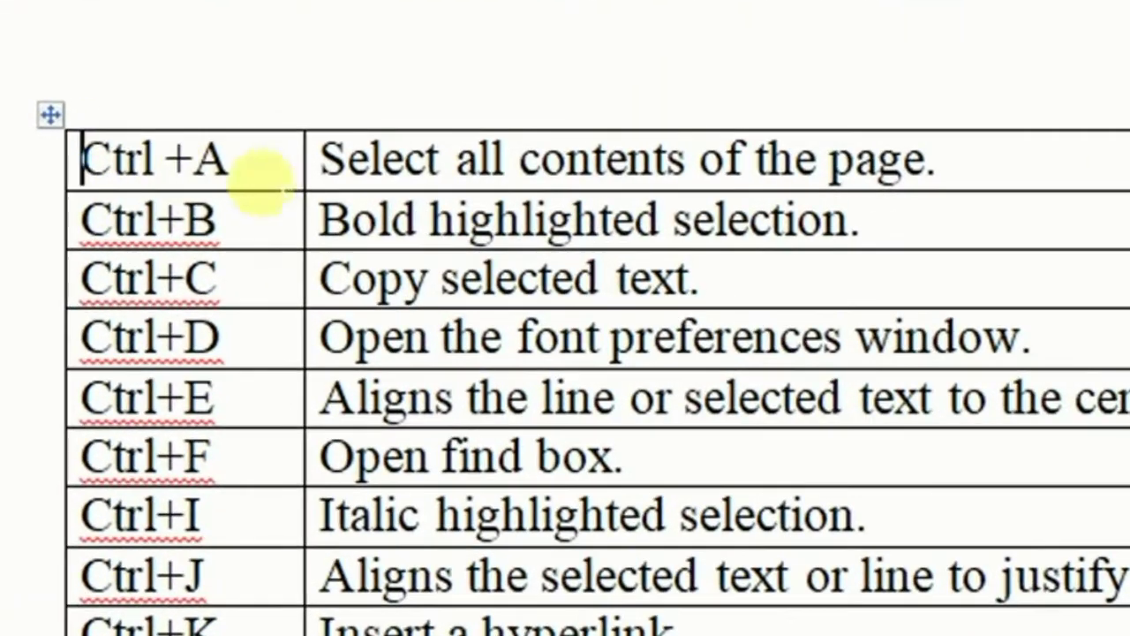
Bold the Ctrl+B row's description 'Bold highlighted selection.' using Ctrl+B
mouse_move(172, 161)
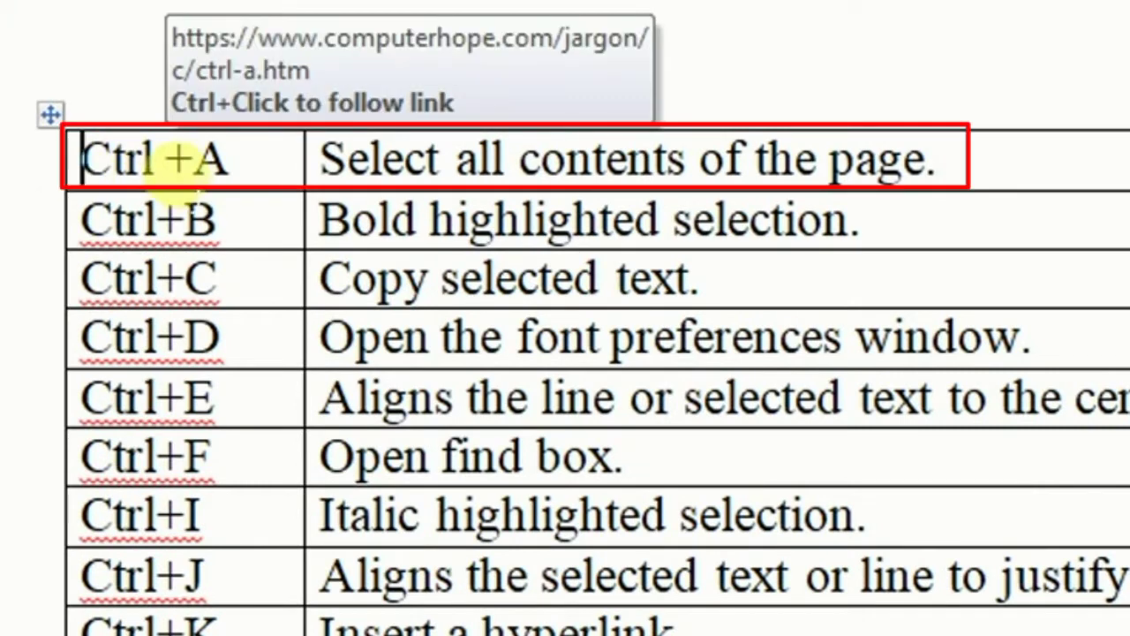
key("ctrl+a")
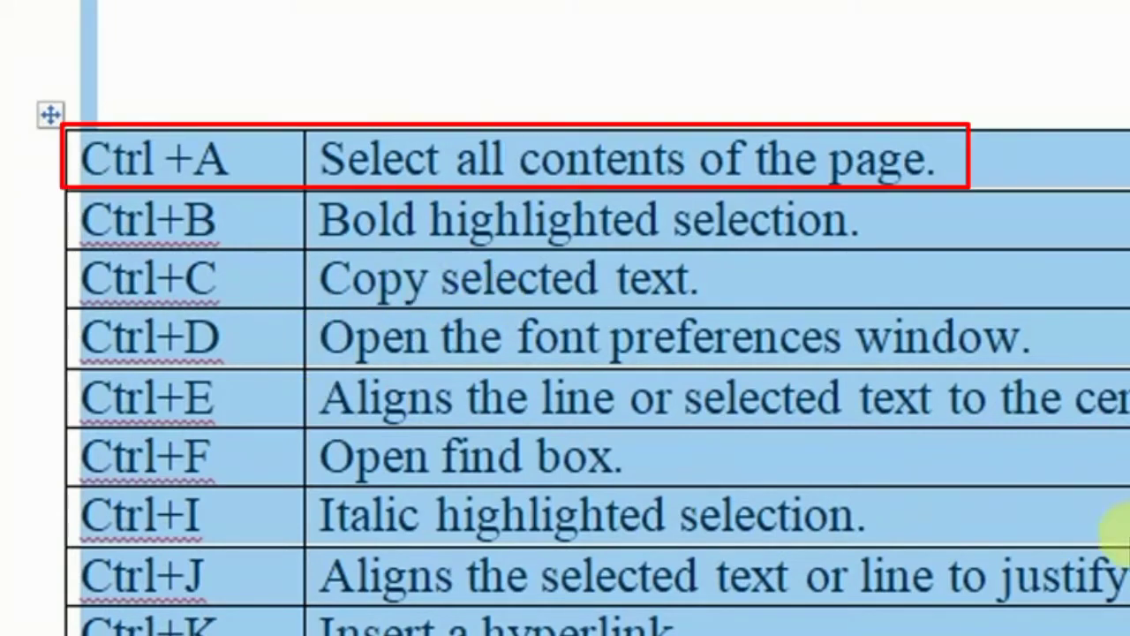
left_click(516, 357)
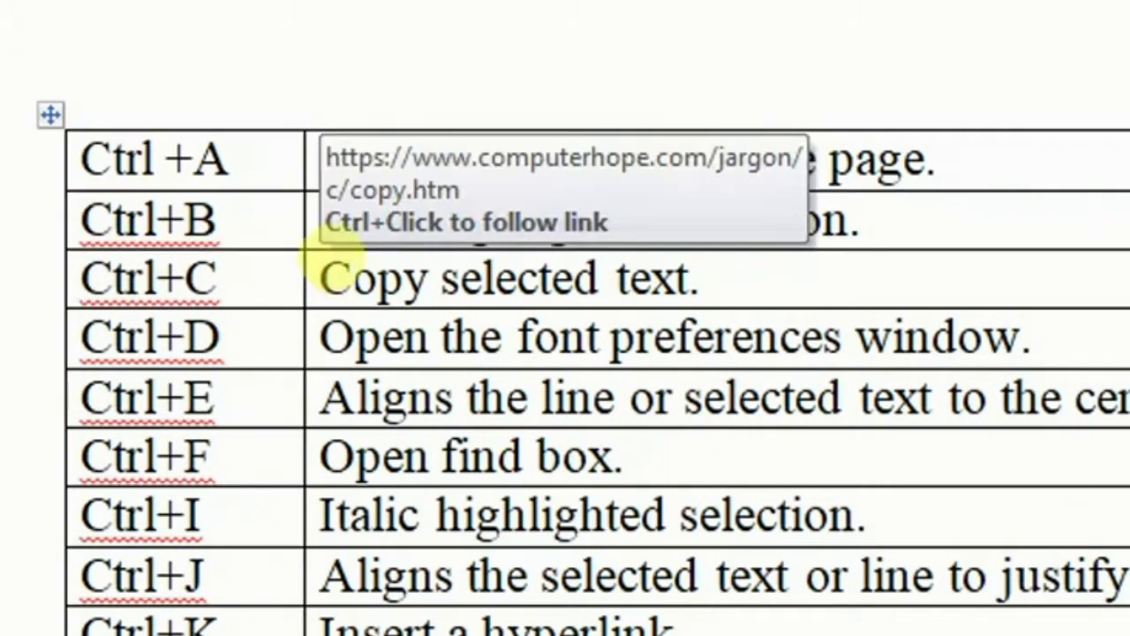
mouse_move(333, 231)
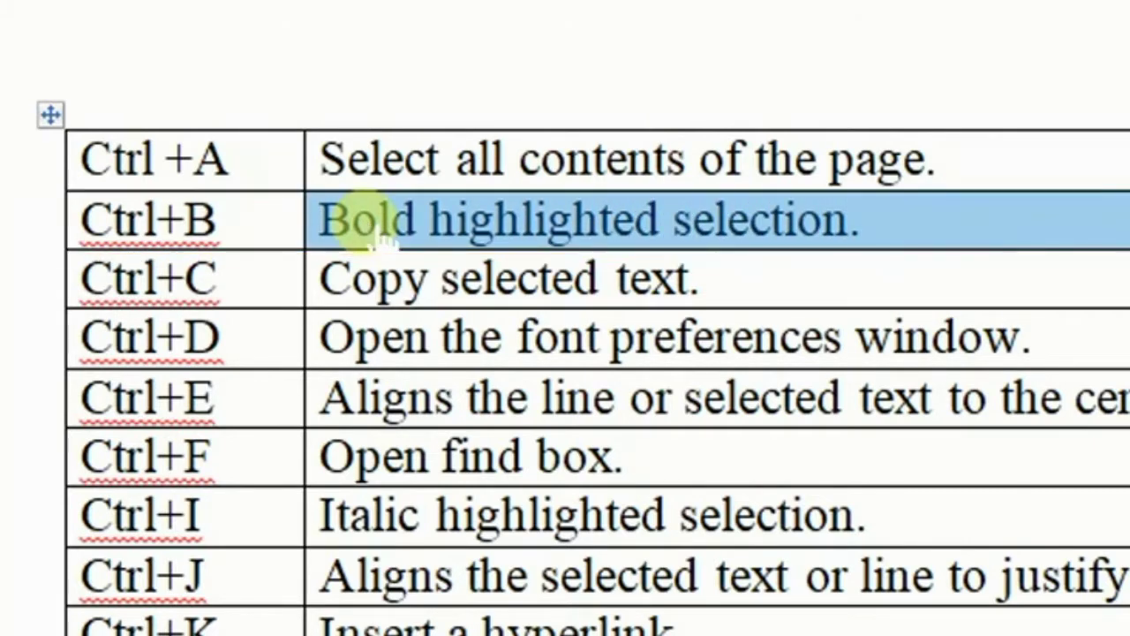
key("ctrl+b")
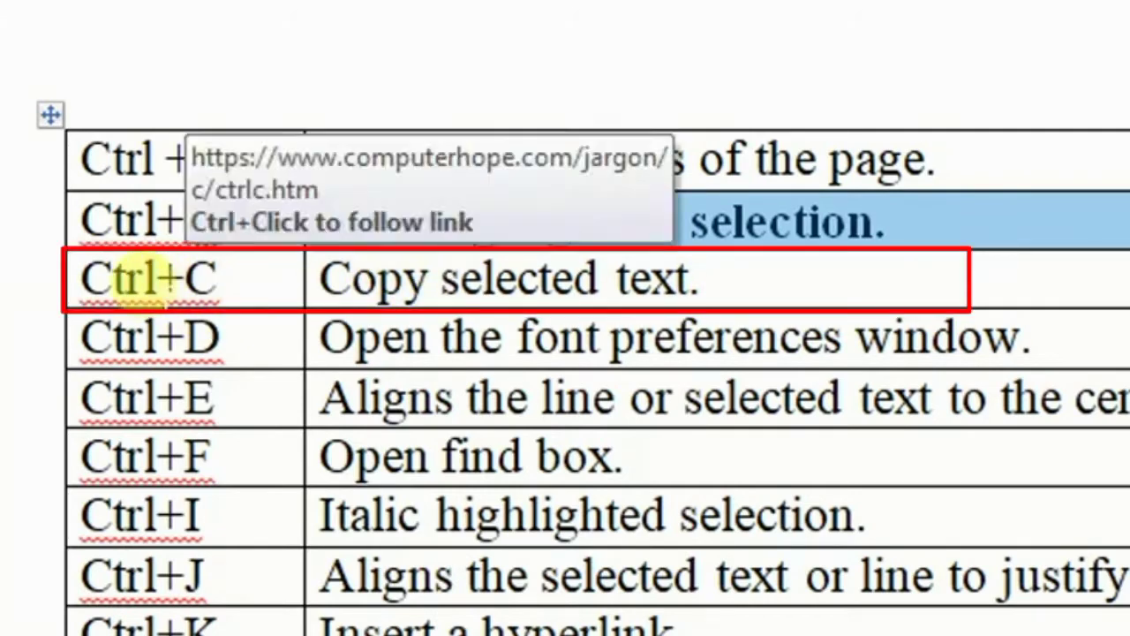
Select 'Copy selected text.' in the Ctrl+C row, copy it, and paste it as a line below the table
left_click(146, 279)
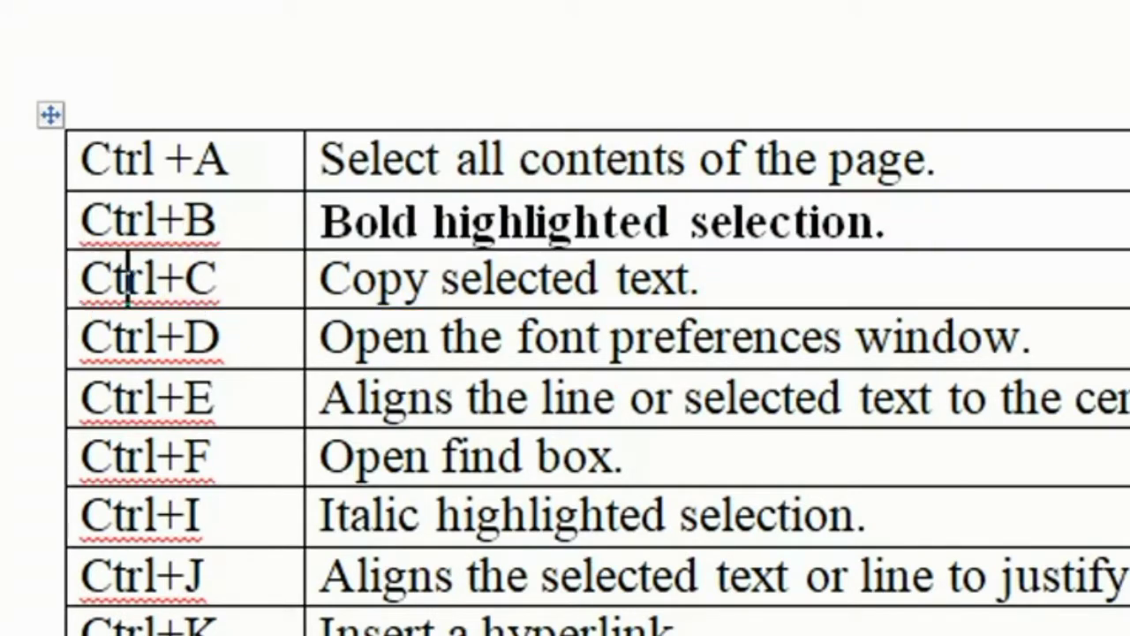
key("Home")
key("Right")
key("Right")
key("Right")
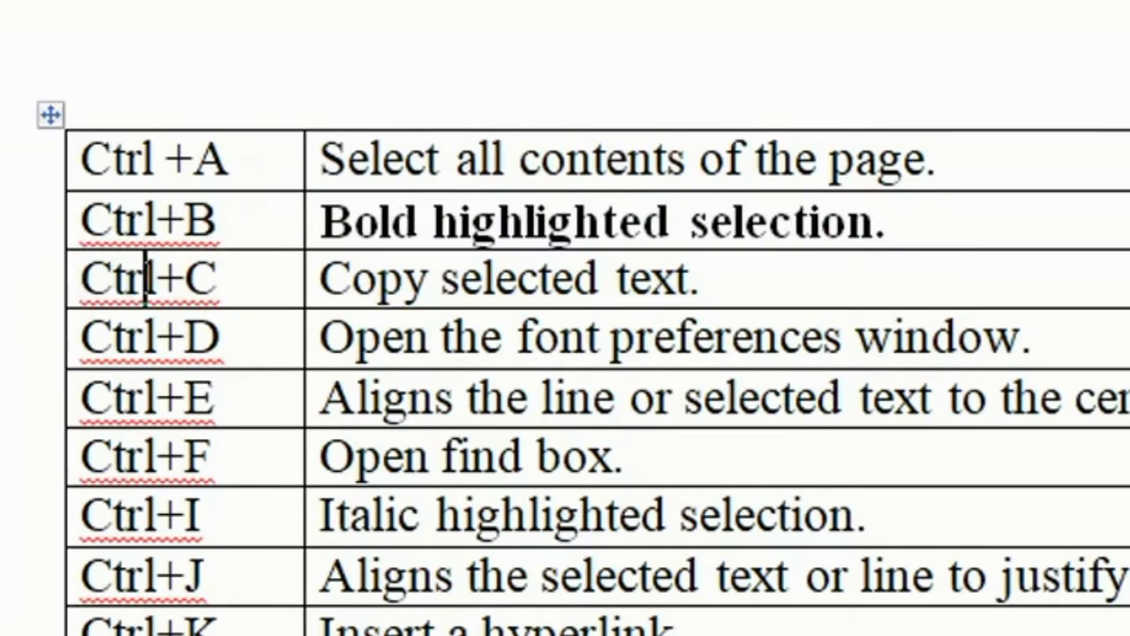
key("Right")
key("Right")
key("Right")
key("Right")
key("Right")
key("Left")
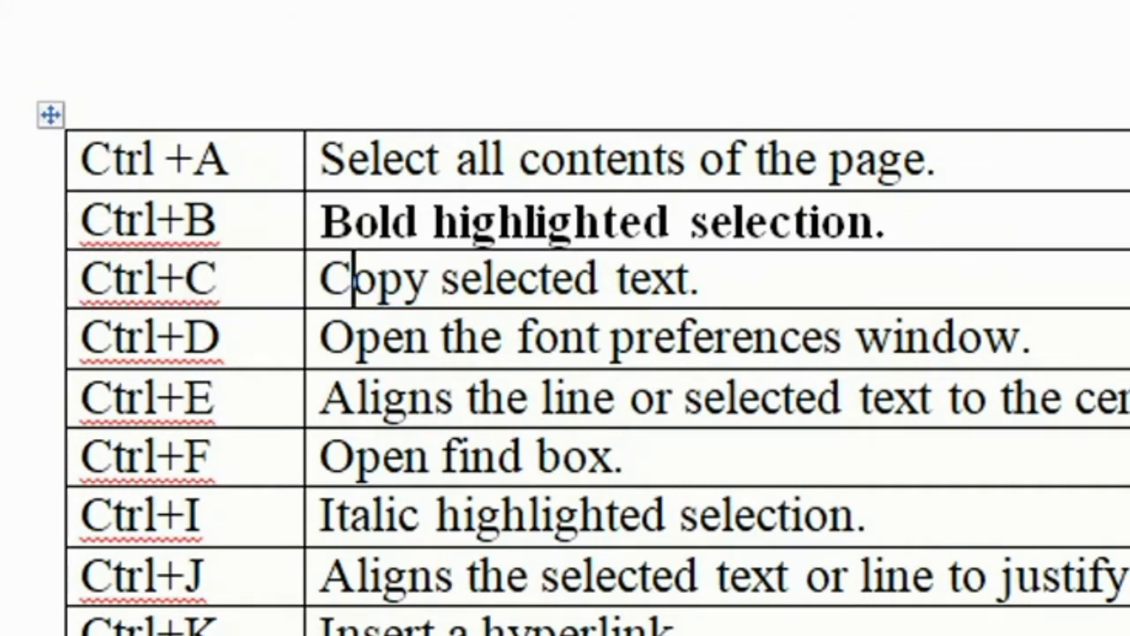
key("Left")
key("shift+Right")
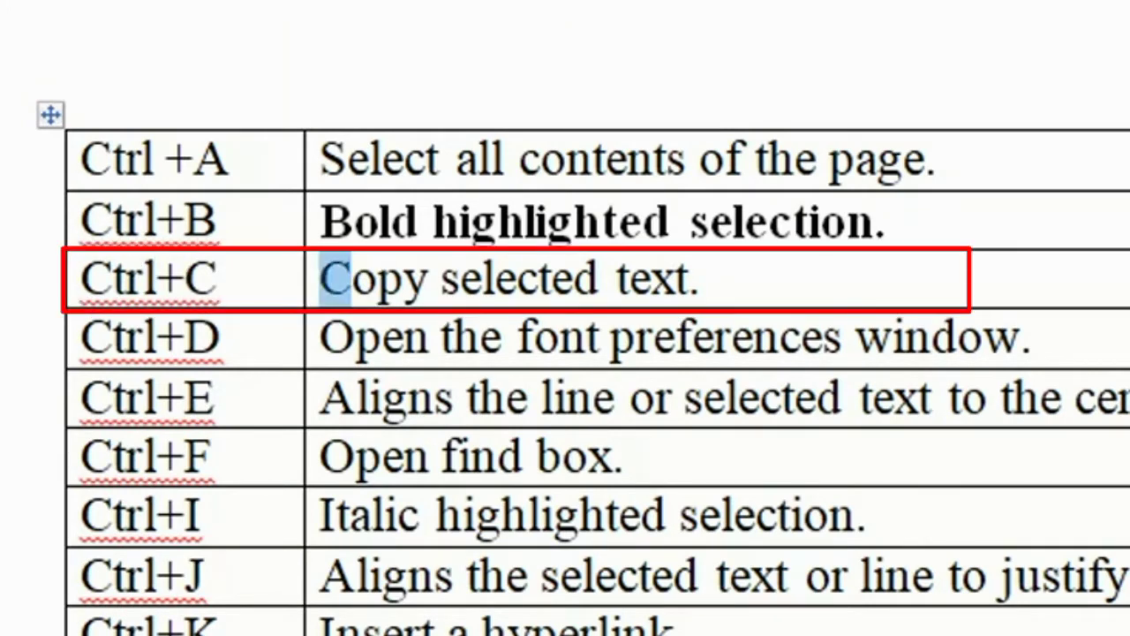
key("shift+Right")
key("shift+Right")
key("shift+Right")
key("shift+Right")
key("shift+Right")
key("shift+Right")
key("shift+Right")
key("shift+Right")
key("shift+Right")
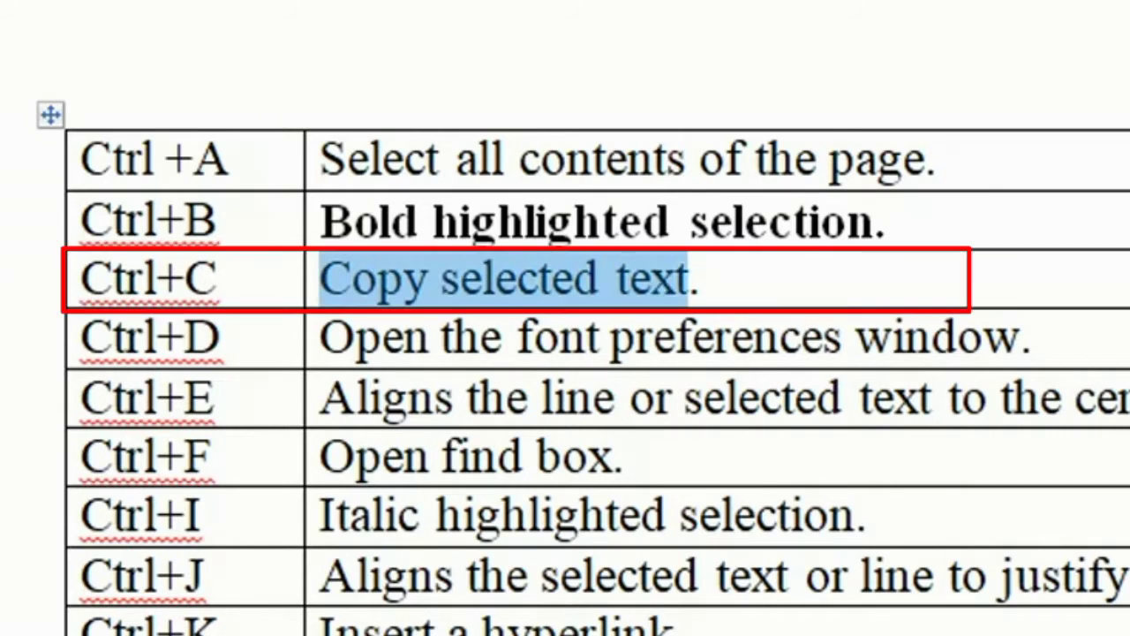
key("shift+Right")
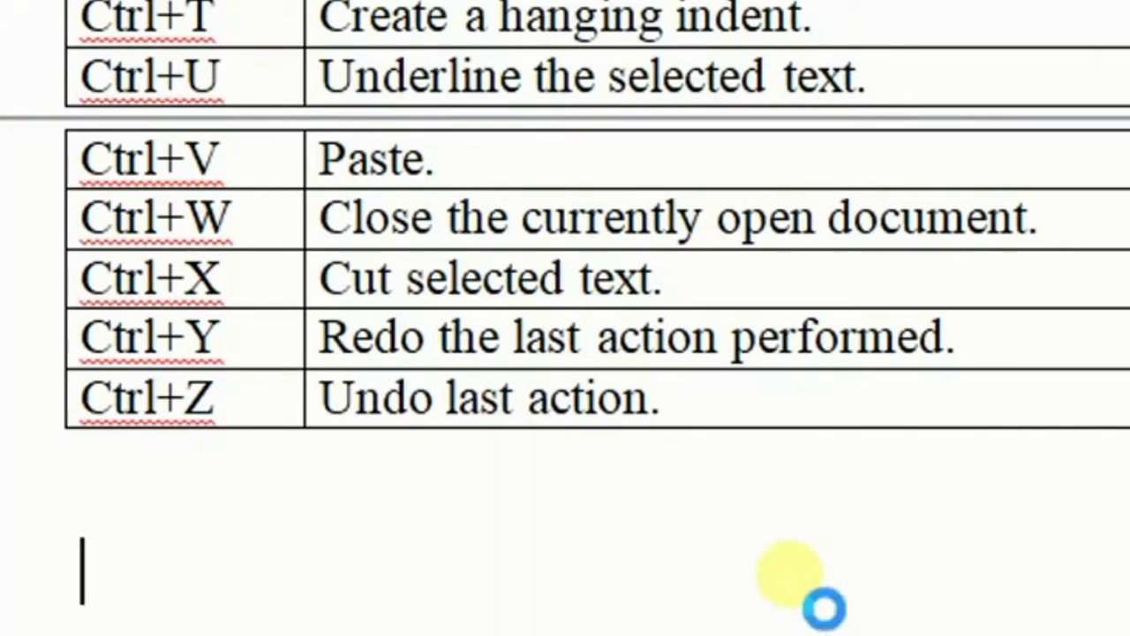
key("ctrl+v")
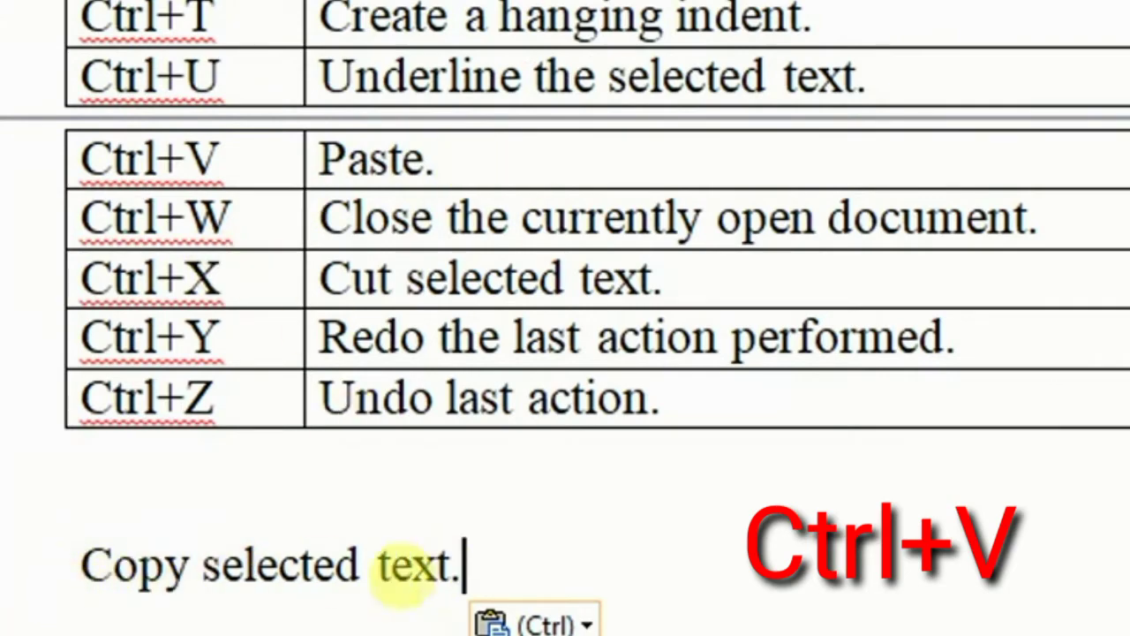
Apply Bold font style to 'Open the font preferences window.' through the Ctrl+D Font dialog
scroll(174, 618, "up", 4)
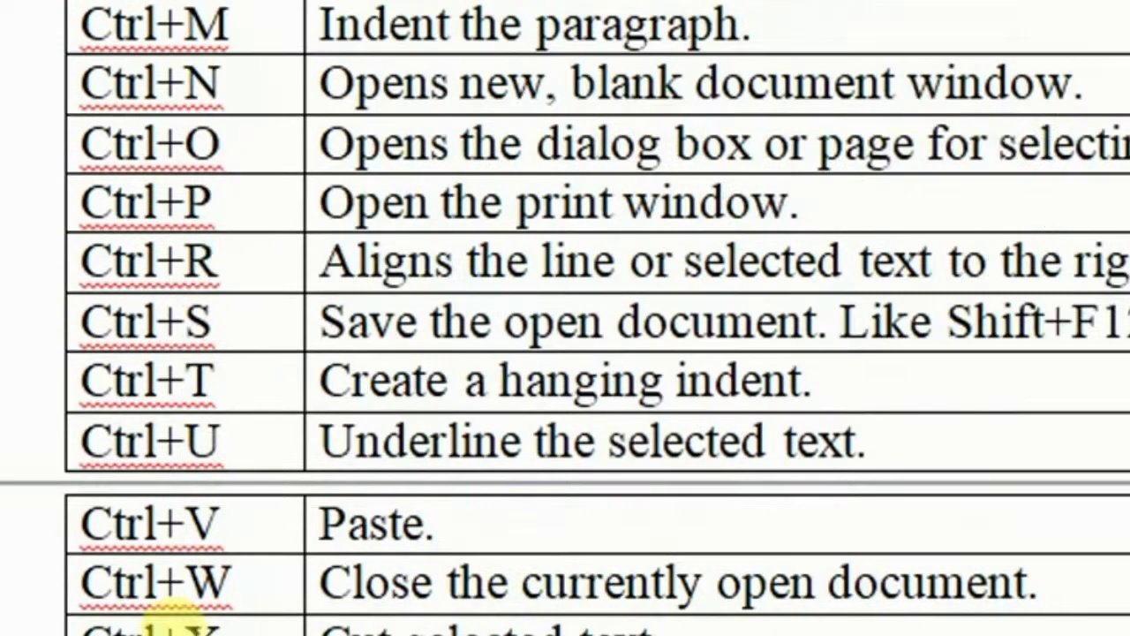
scroll(174, 618, "up", 1)
scroll(176, 623, "up", 7)
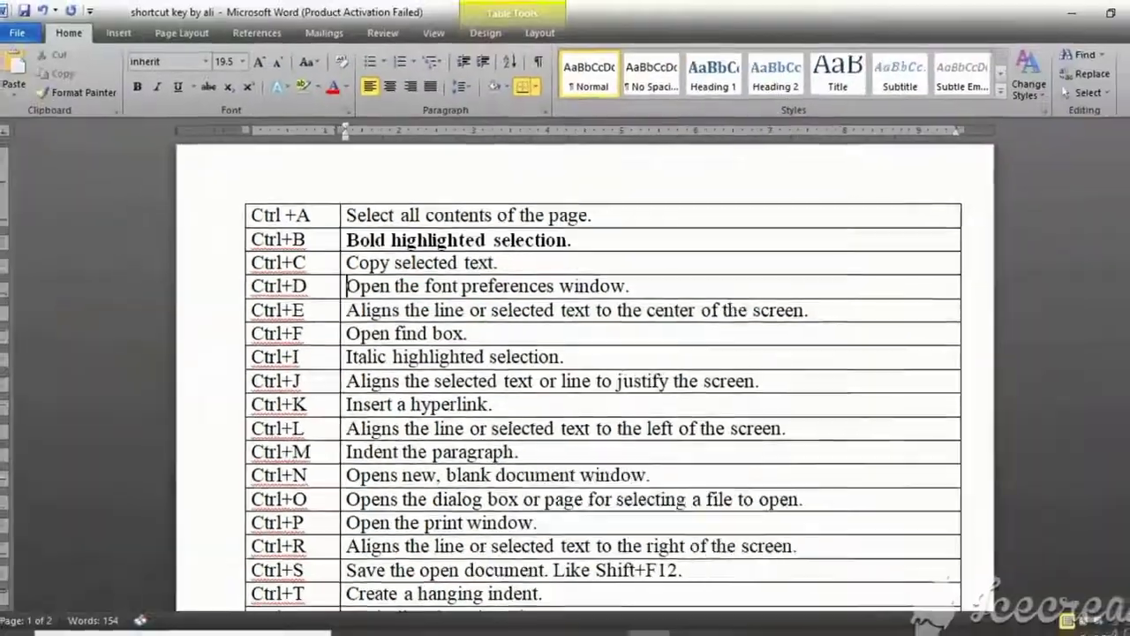
key("ctrl+d")
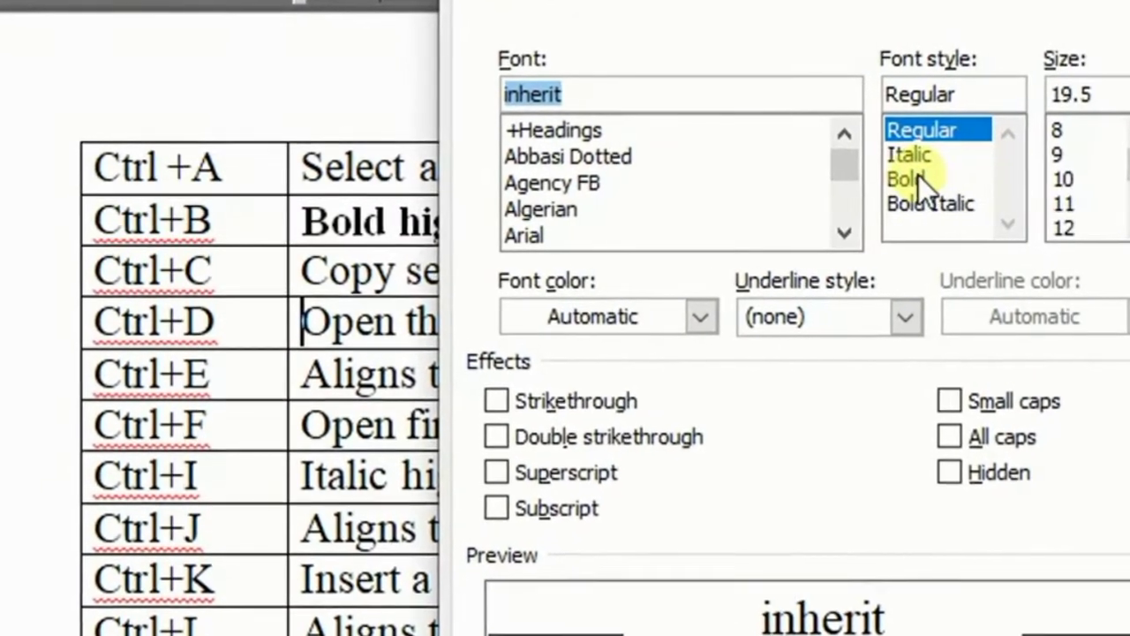
left_click(909, 179)
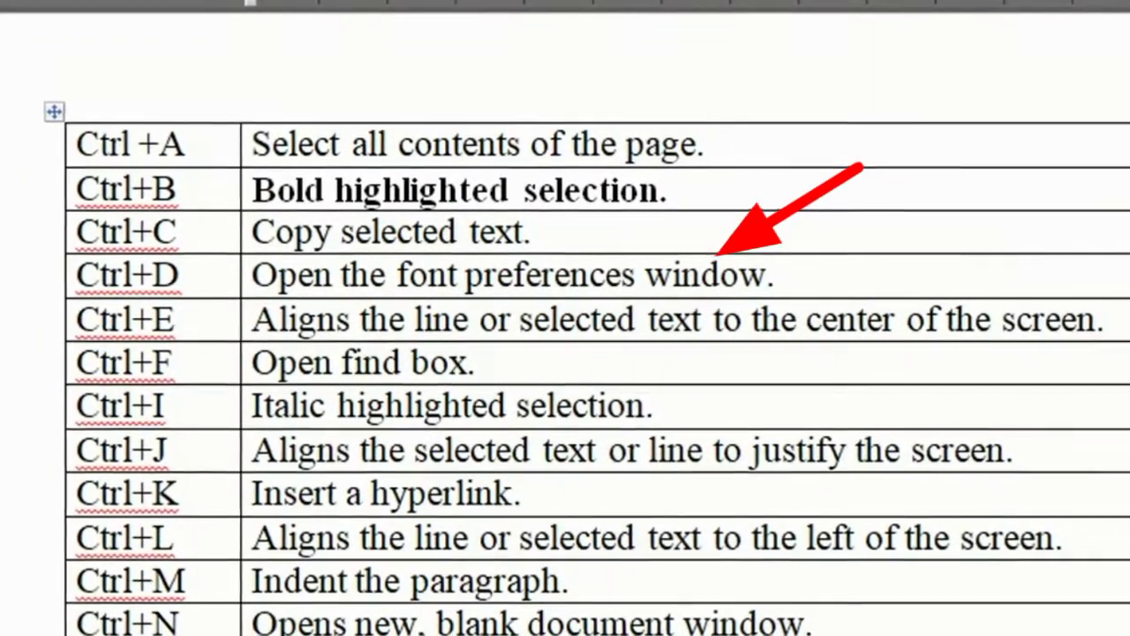
left_click_drag(250, 274, 304, 274)
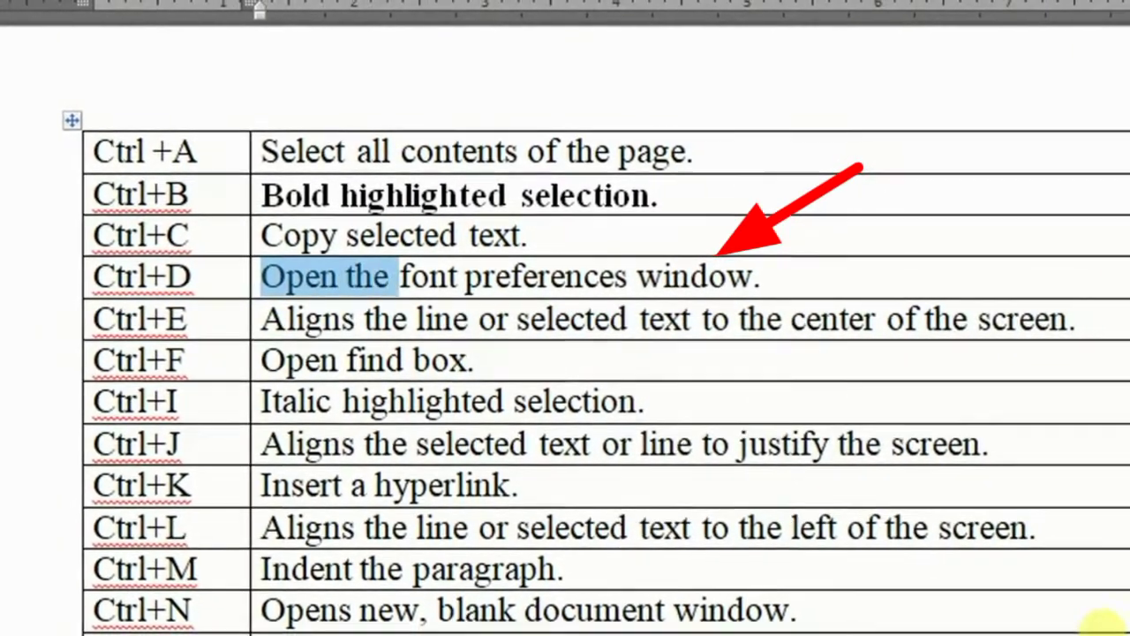
left_click_drag(304, 275, 794, 277)
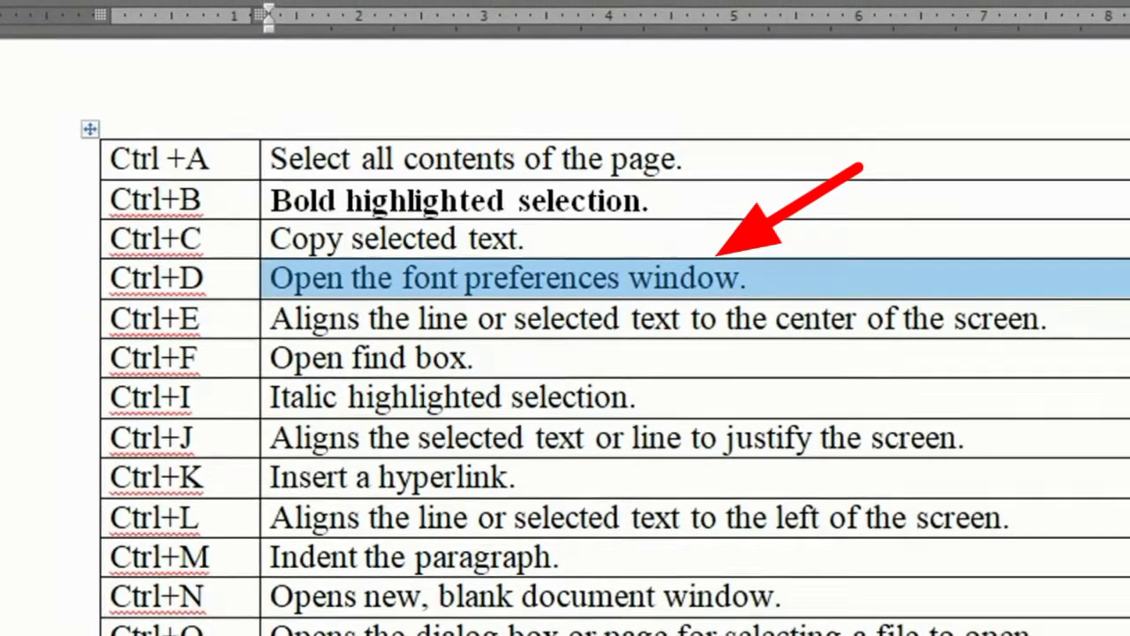
key("ctrl+d")
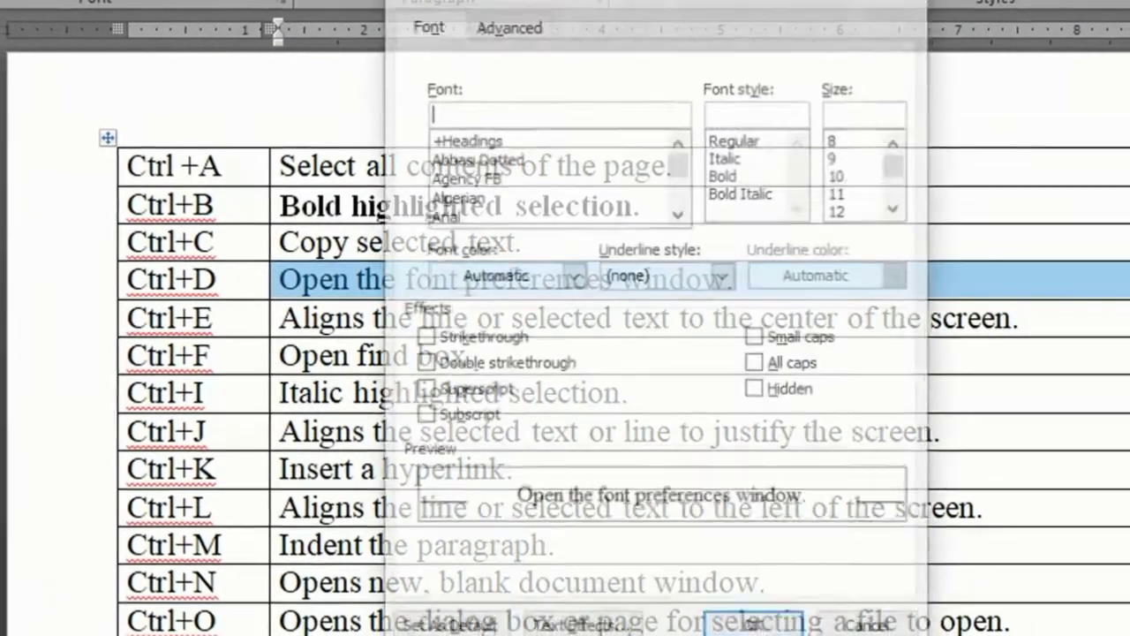
left_click(715, 181)
key("Return")
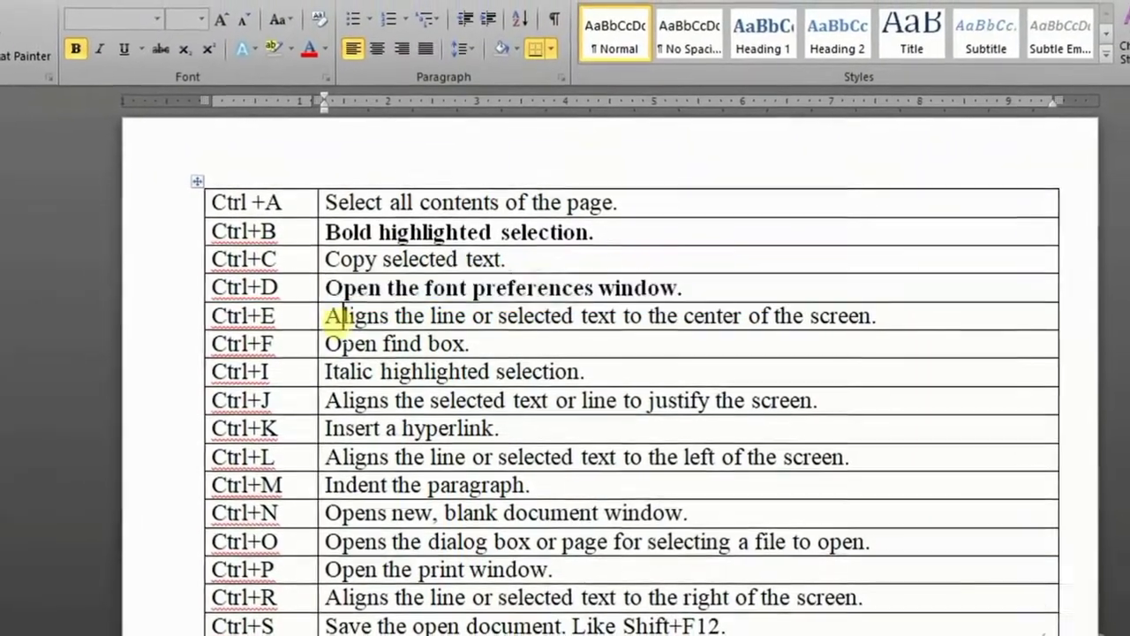
Centre the pasted 'Copy selected text.' line below the table with Ctrl+E
left_click_drag(324, 316, 388, 315)
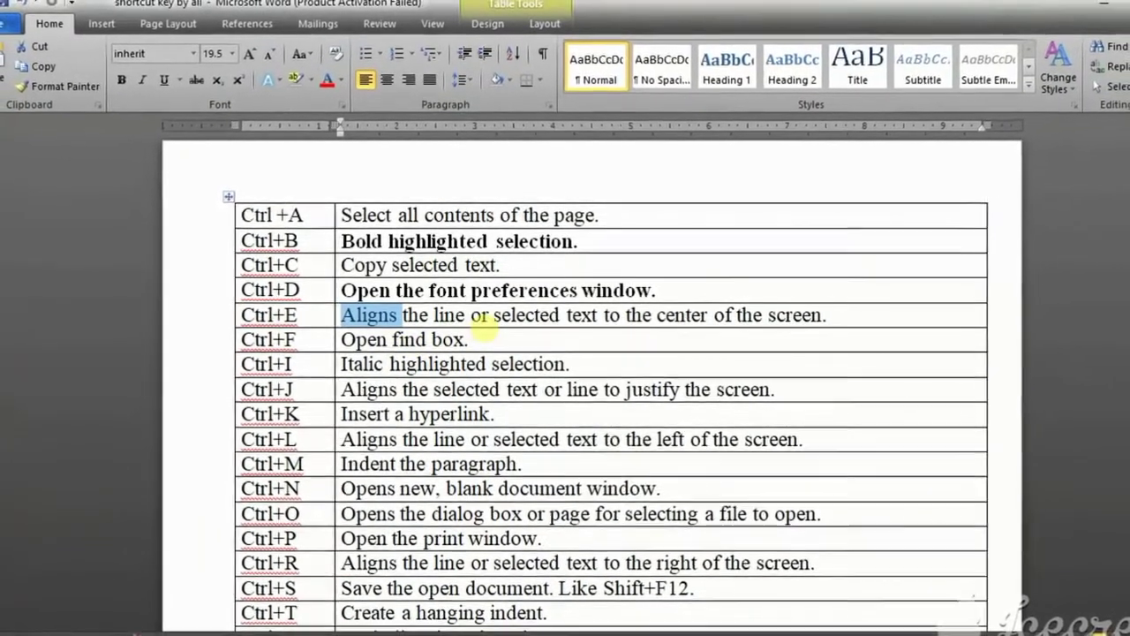
left_click(484, 328)
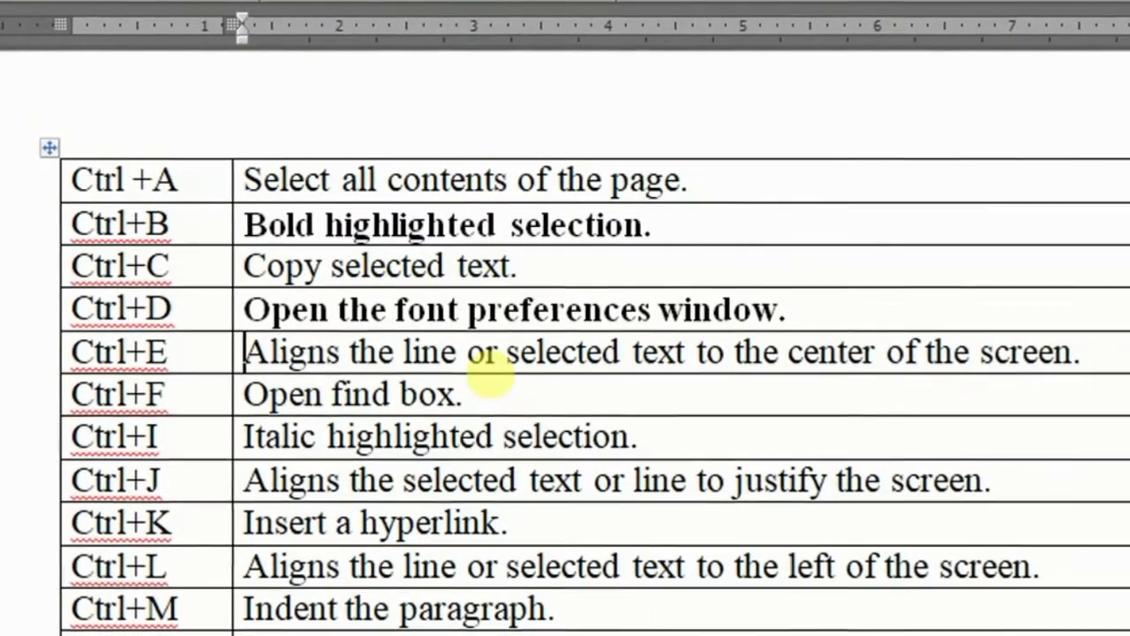
key("Left")
key("Left")
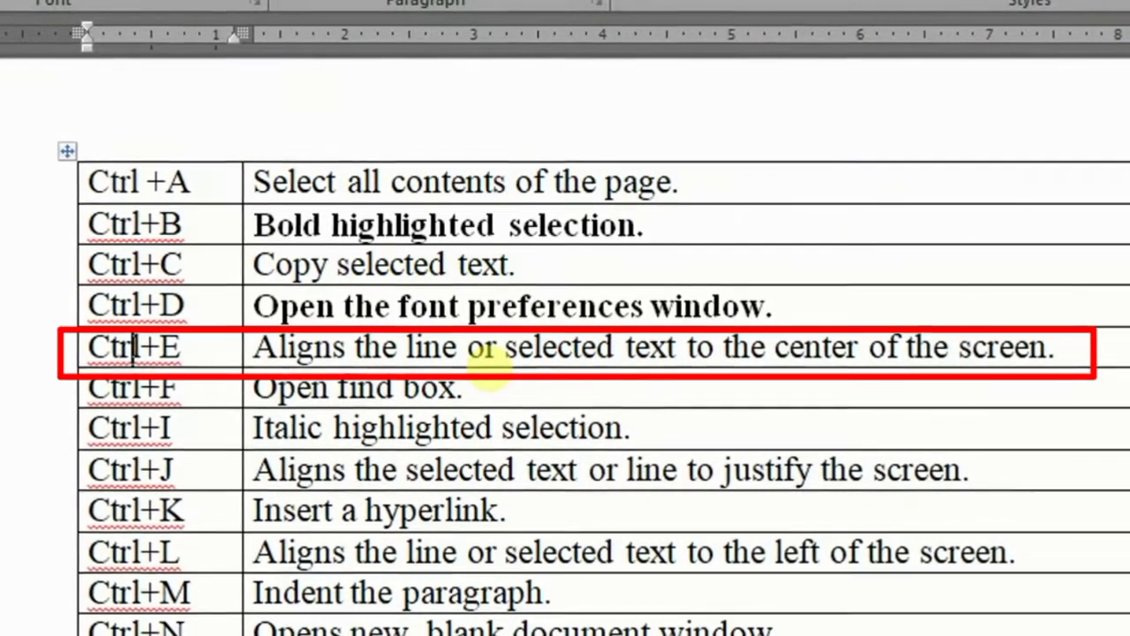
scroll(444, 512, "down", 10)
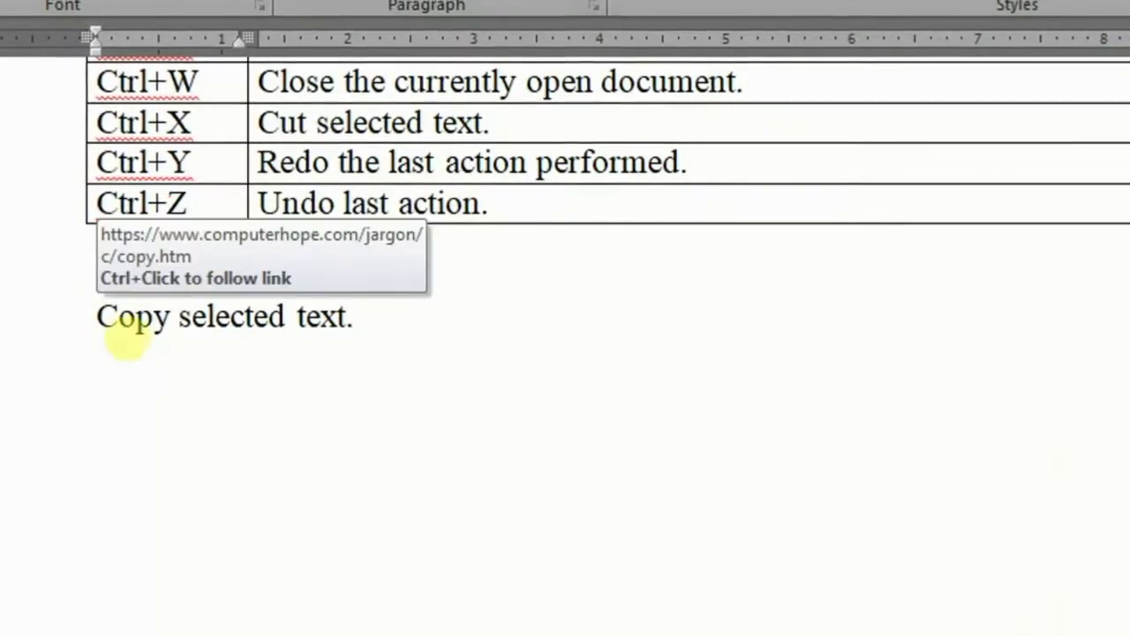
left_click(128, 316)
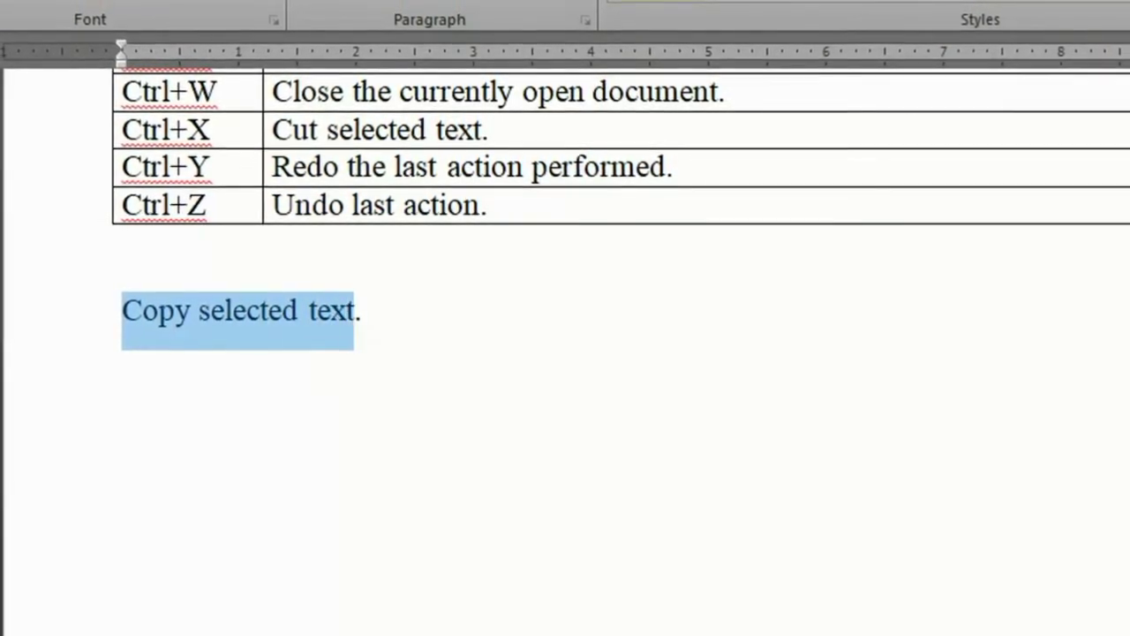
key("ctrl+e")
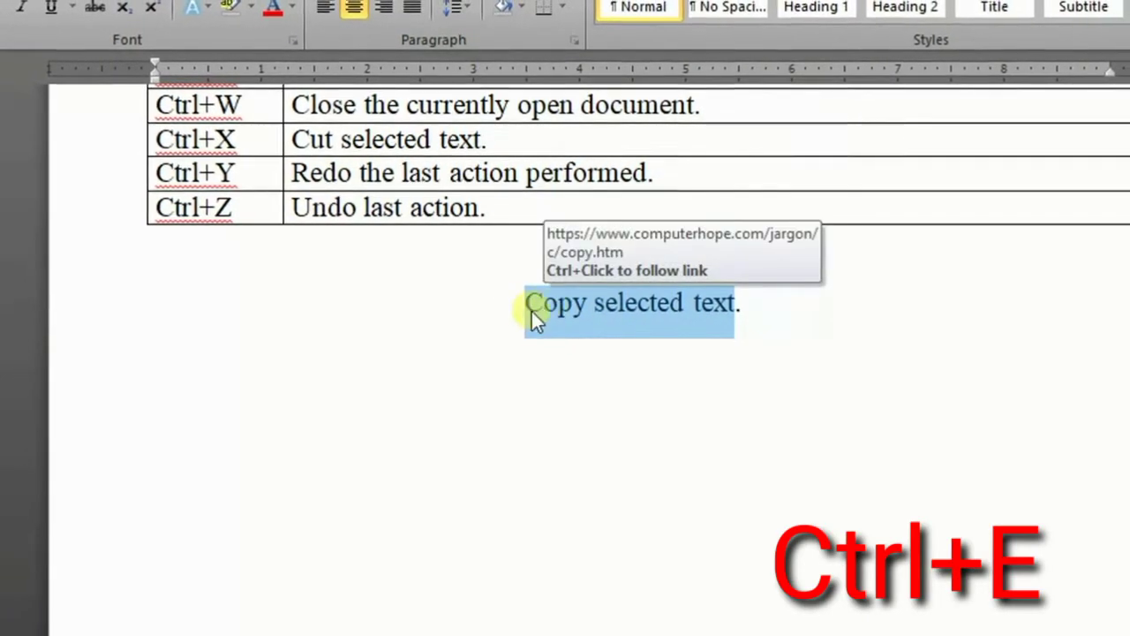
left_click(524, 304)
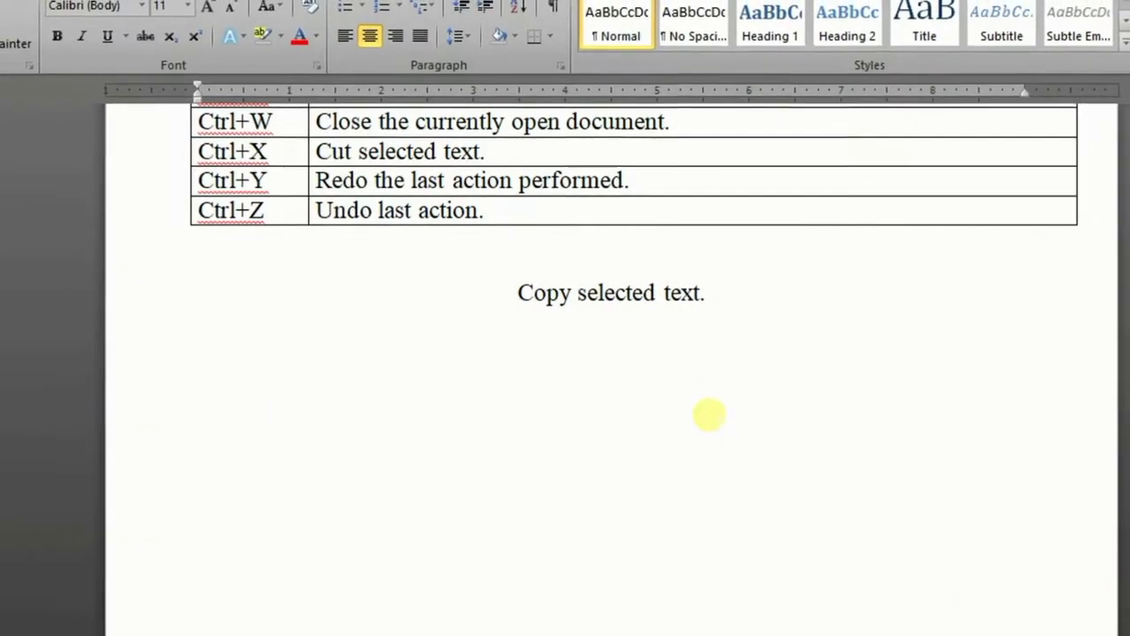
scroll(708, 409, "up", 3)
scroll(702, 401, "up", 3)
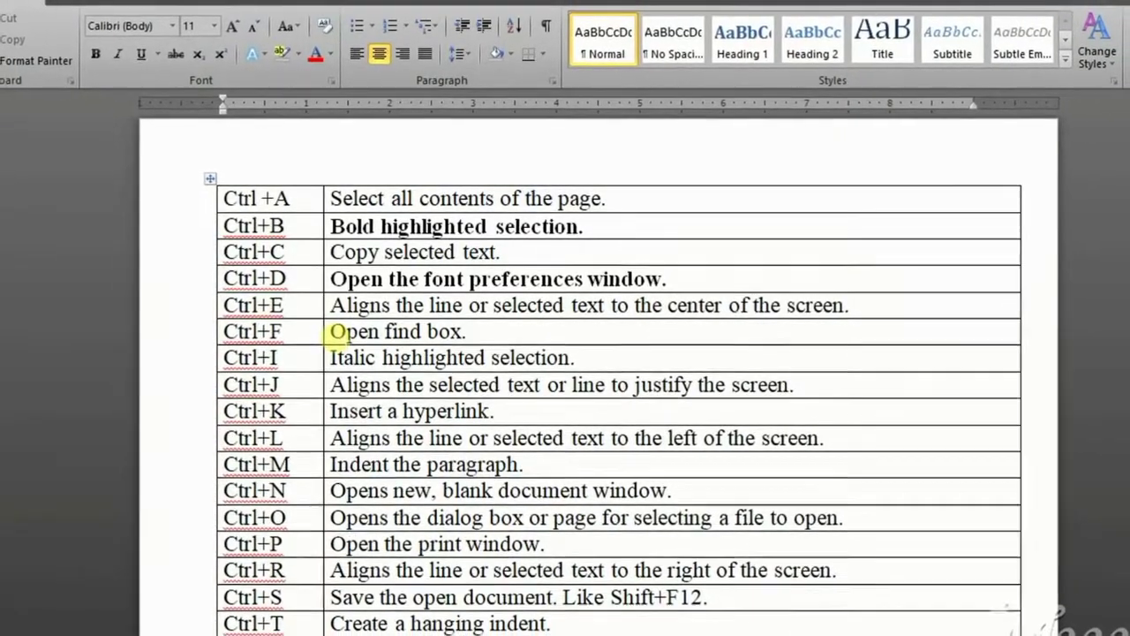
Open the Navigation pane with Ctrl+F and search the document for 'C'
left_click(328, 333)
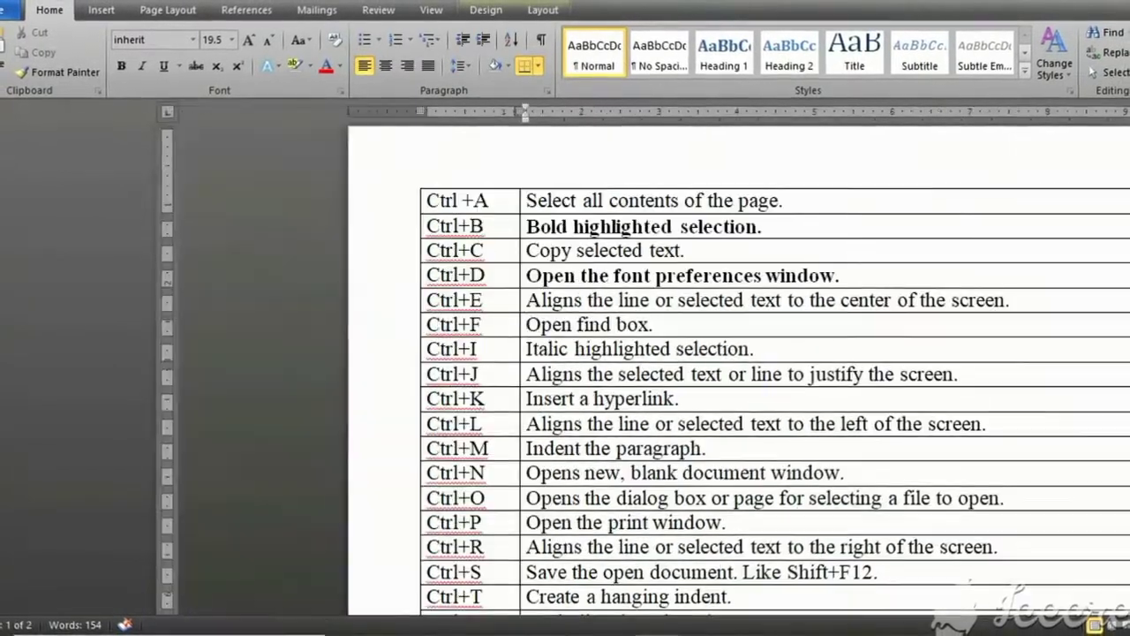
key("ctrl+f")
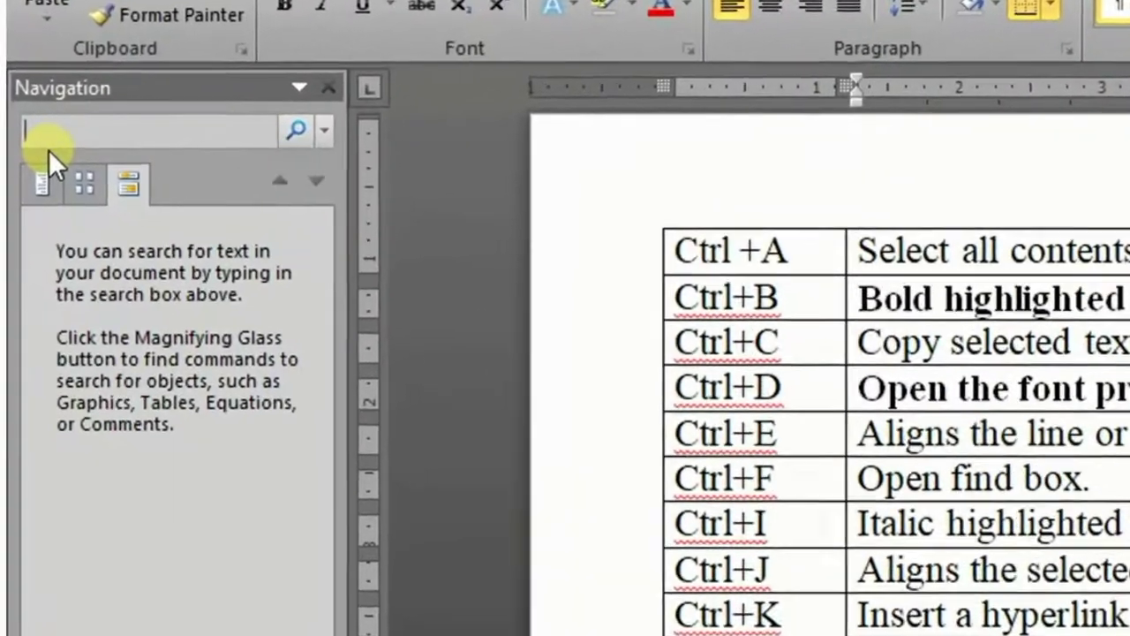
type("cTRL")
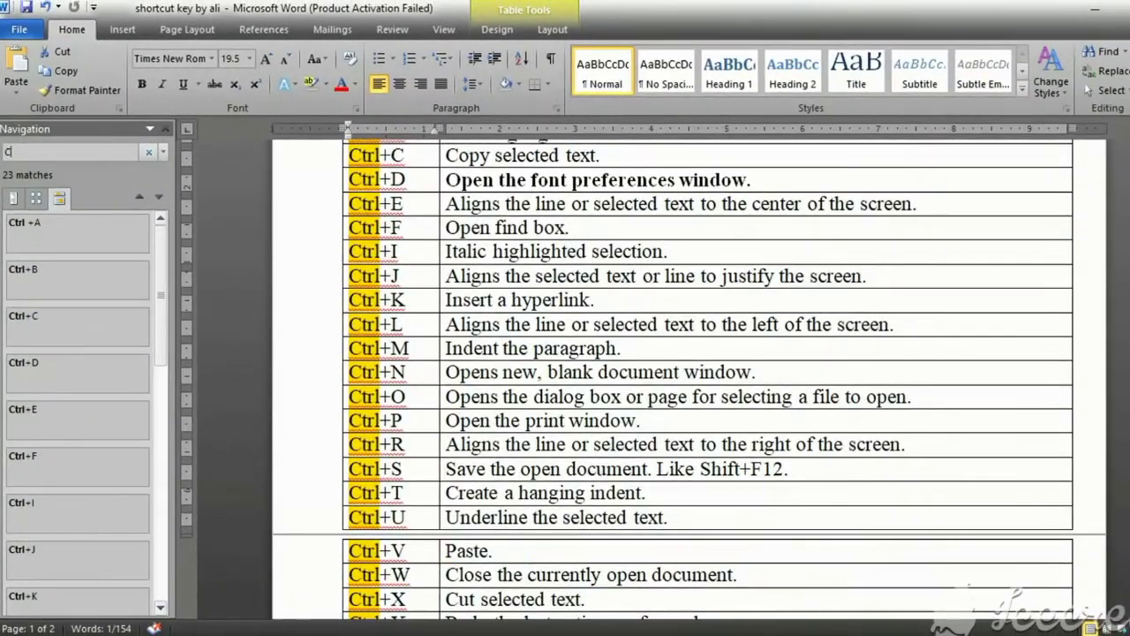
key("BackSpace")
left_click(446, 227)
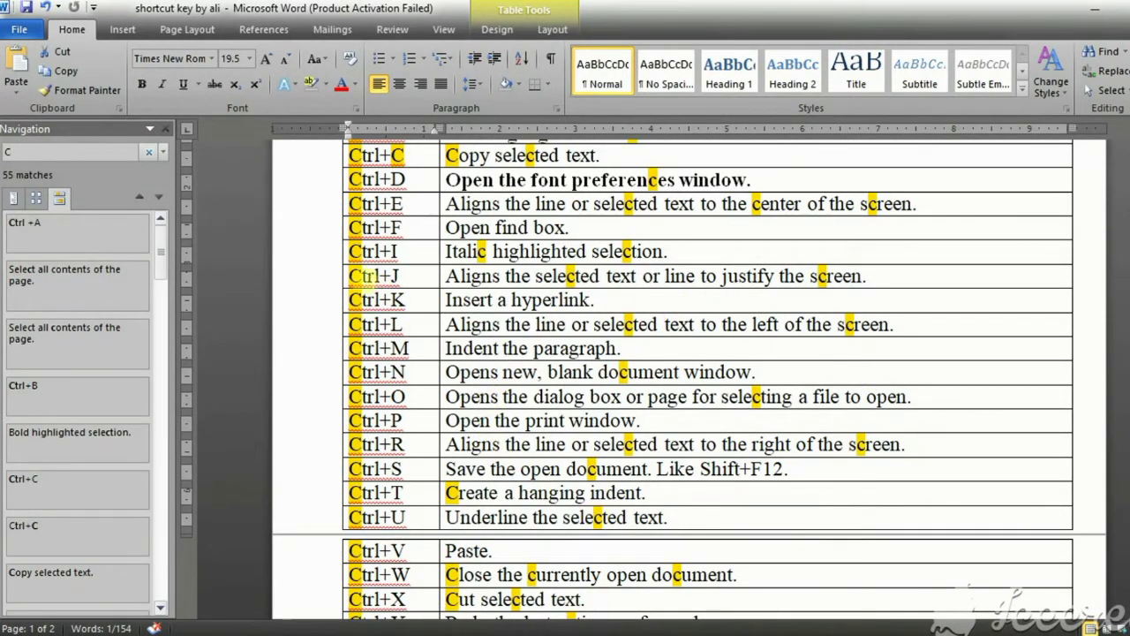
Search for PASTE to find its single match, then close the Navigation pane
key("BackSpace")
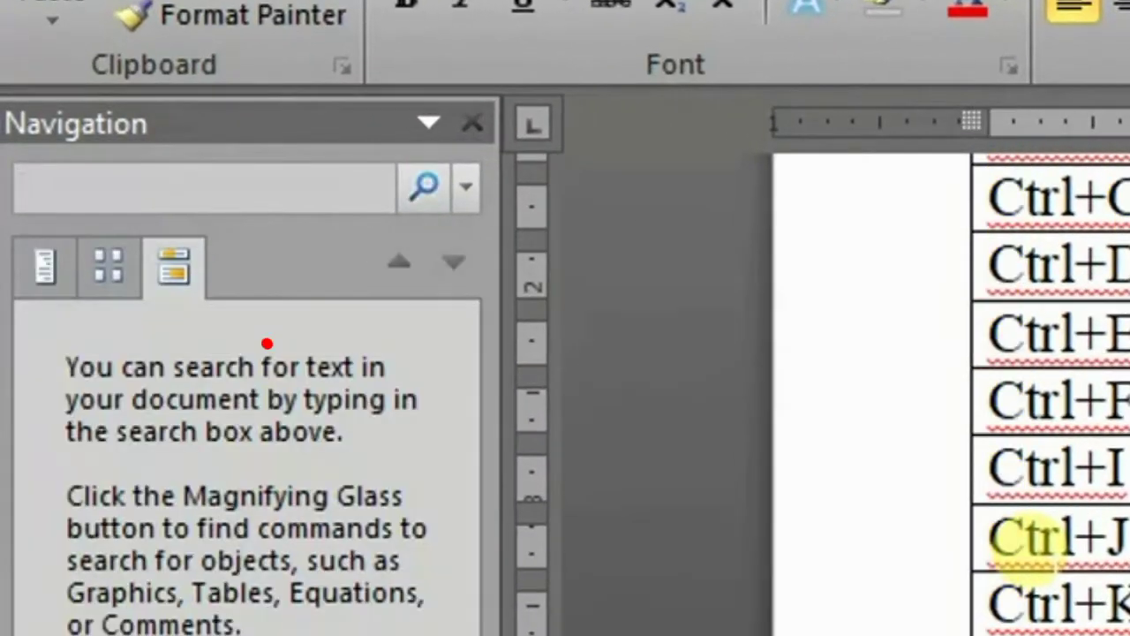
type("PAS")
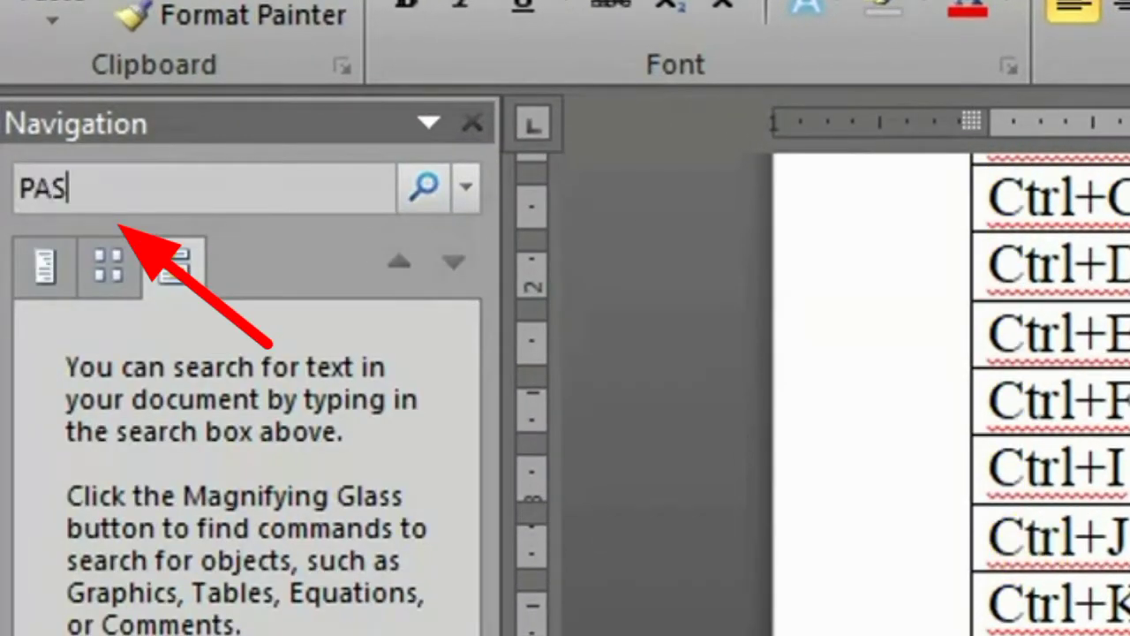
type("TE")
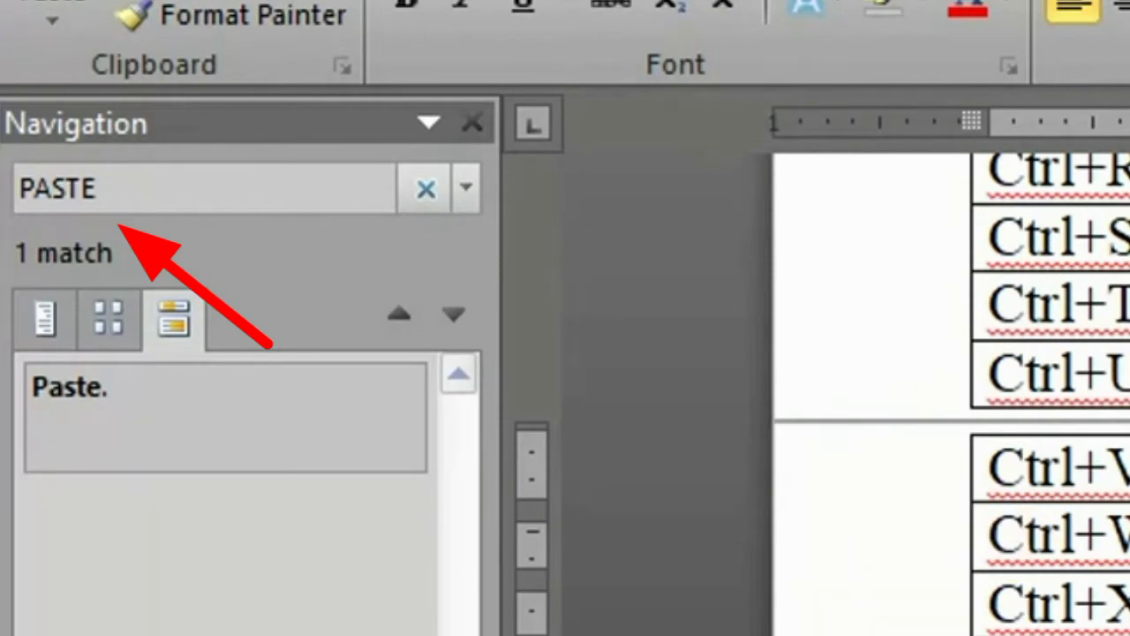
scroll(541, 449, "up", 5)
scroll(540, 448, "up", 5)
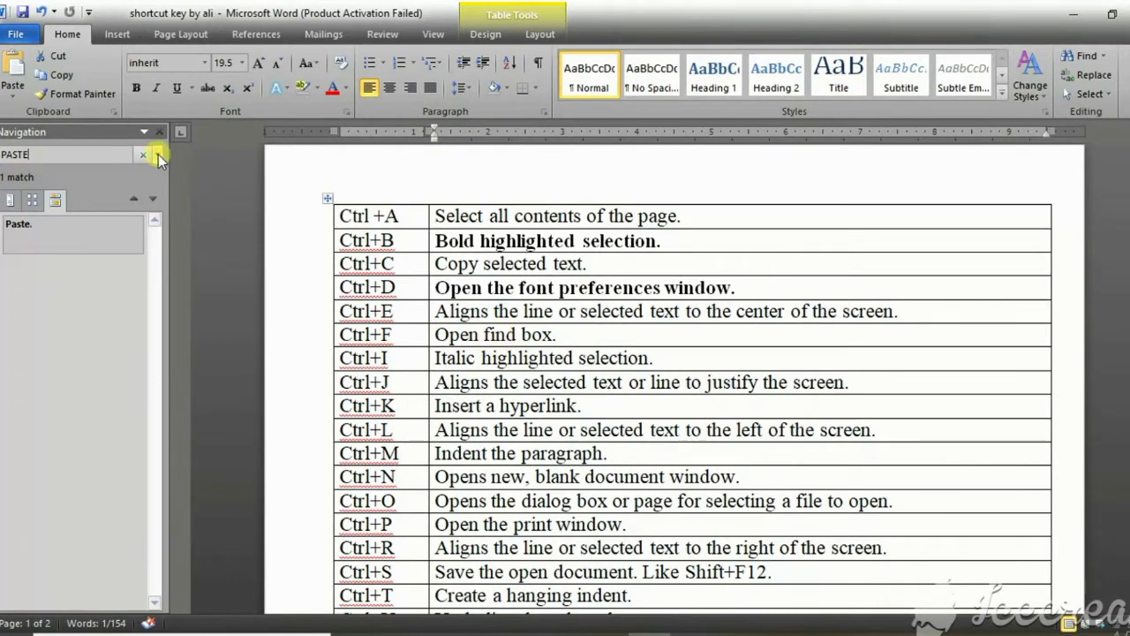
left_click(161, 132)
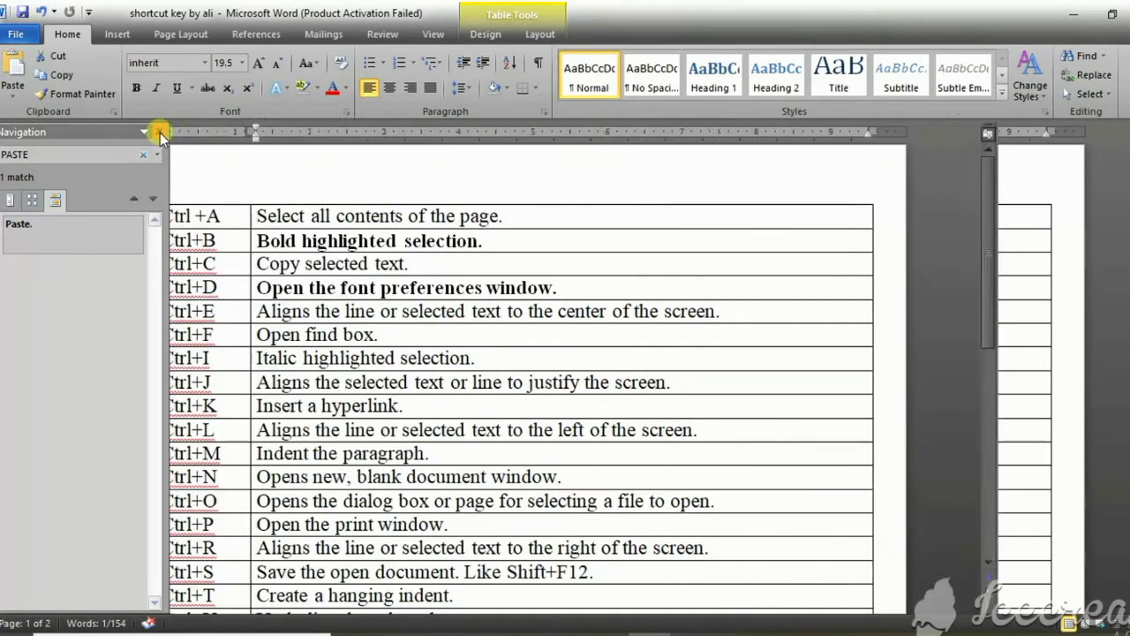
scroll(345, 388, "down", 3)
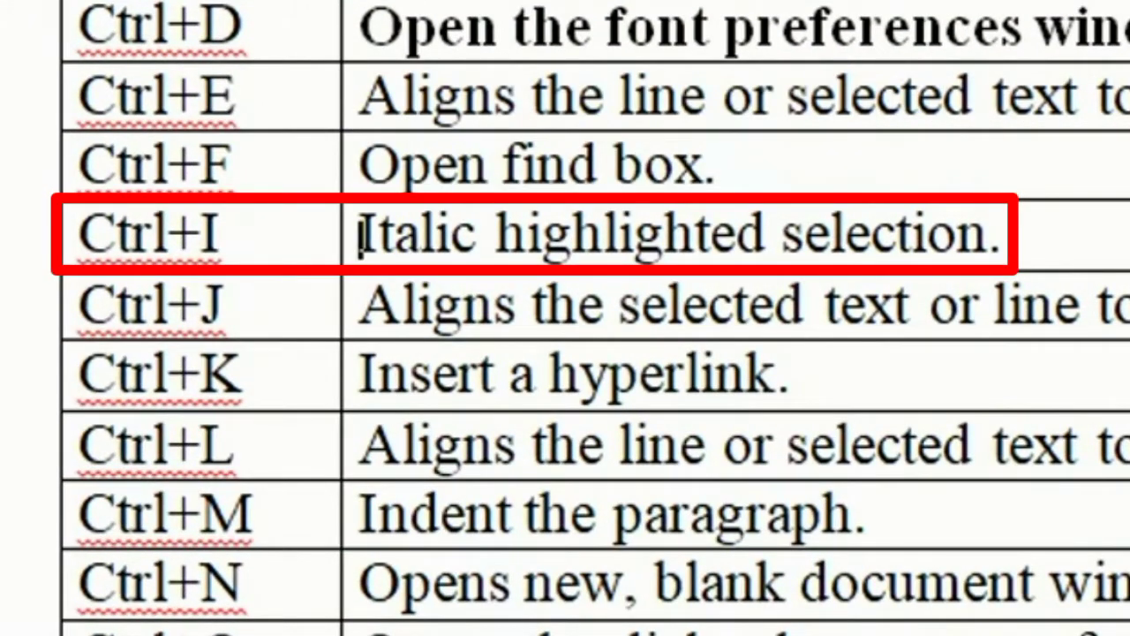
Select 'Italic highlighted selection.' in the Ctrl+I row and italicise it with Ctrl+I
key("shift+Right")
key("shift+Right")
key("shift+Right")
key("shift+Right")
key("shift+Right")
key("shift+Right")
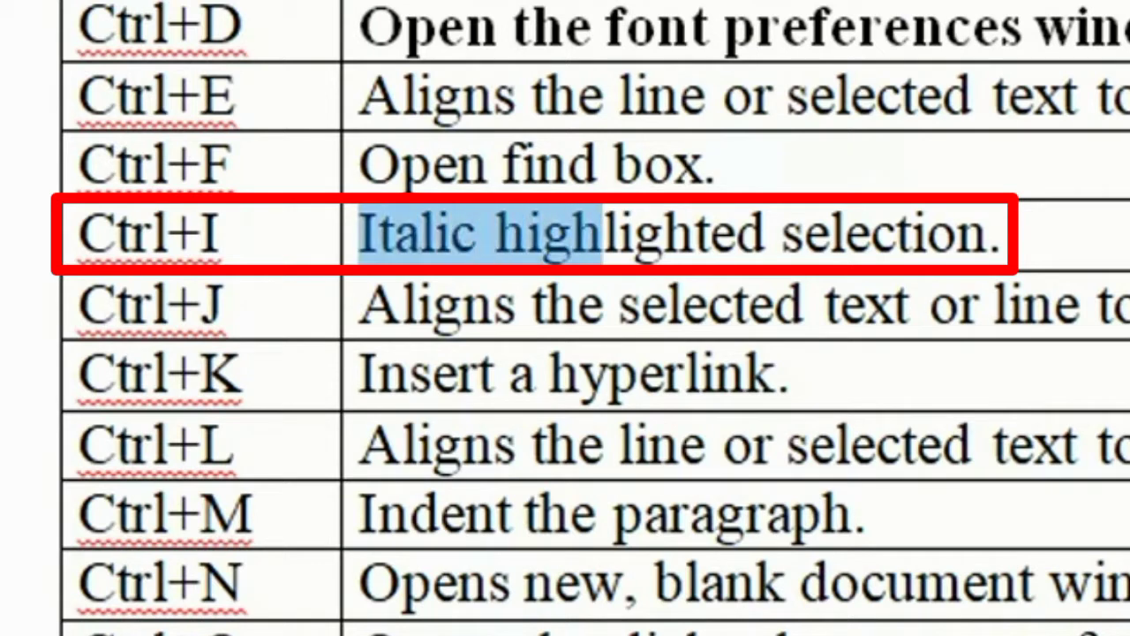
key("shift+Right")
key("shift+Right")
key("shift+Right")
key("shift+Right")
key("shift+Right")
key("shift+Right")
key("shift+Right")
key("shift+Right")
key("shift+Right")
key("shift+Right")
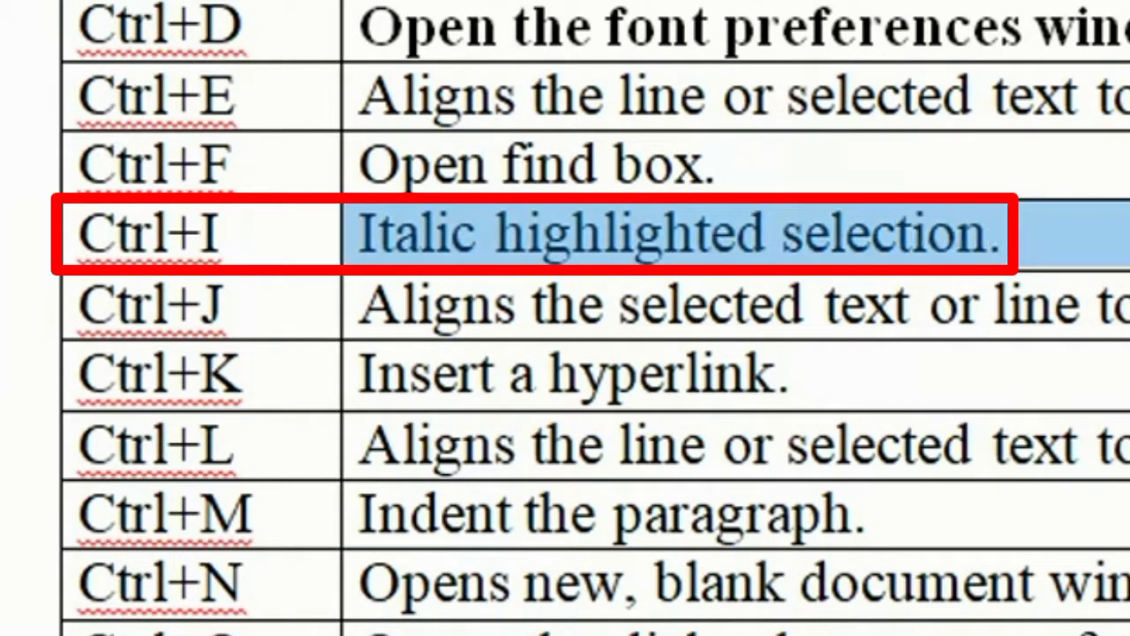
key("ctrl+i")
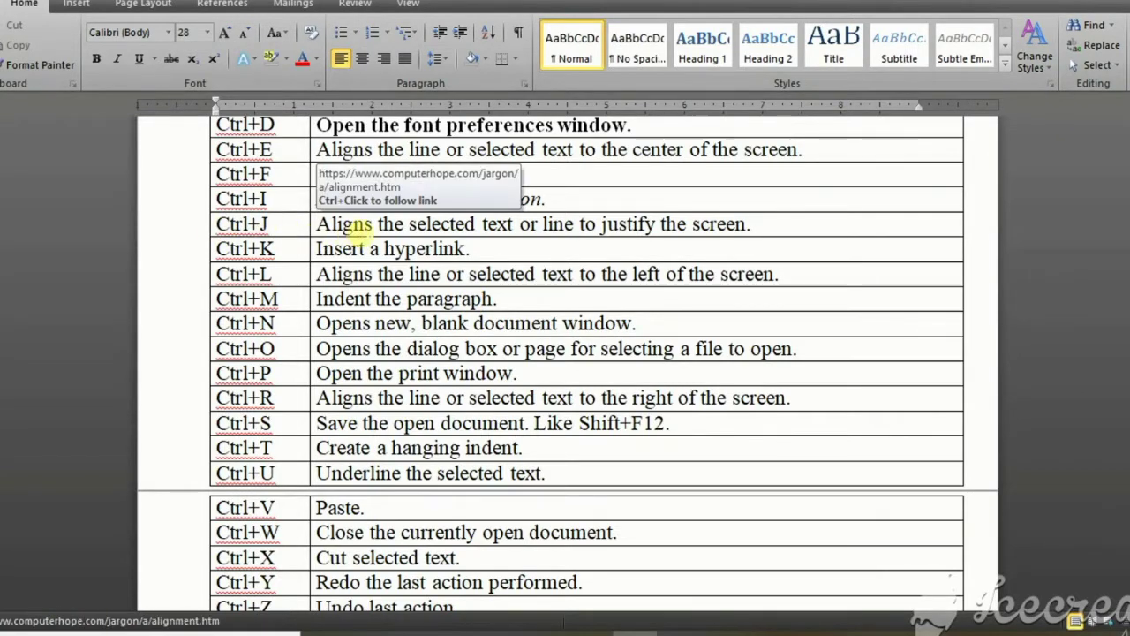
Select the whole HELLO EVERY ONE paragraph and justify it with Ctrl+J
scroll(481, 228, "down", 3)
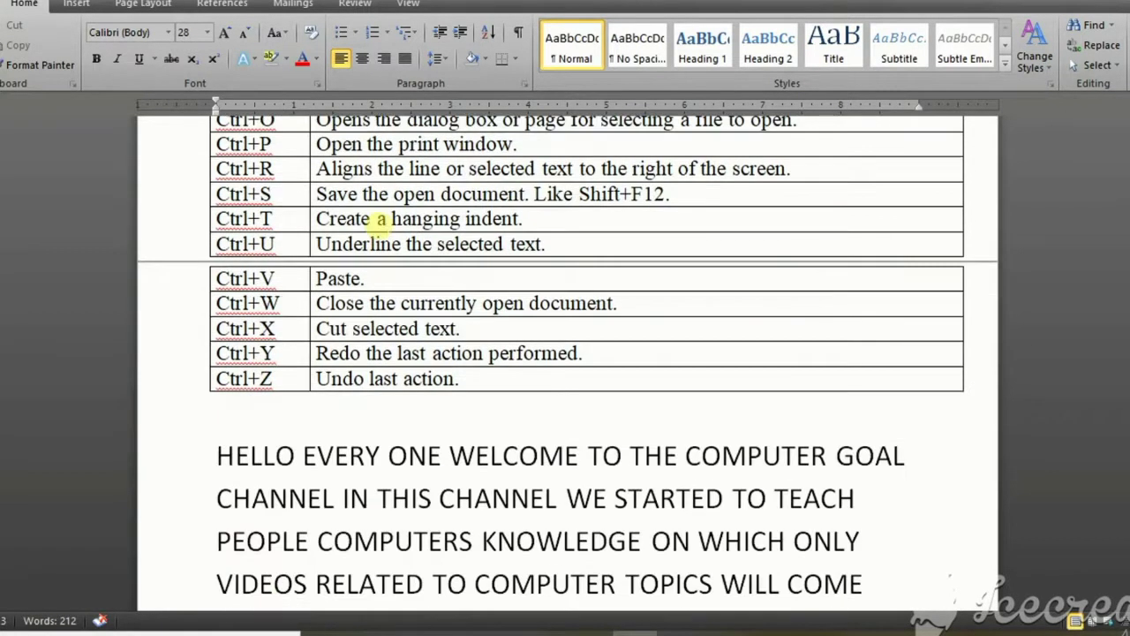
scroll(238, 198, "down", 2)
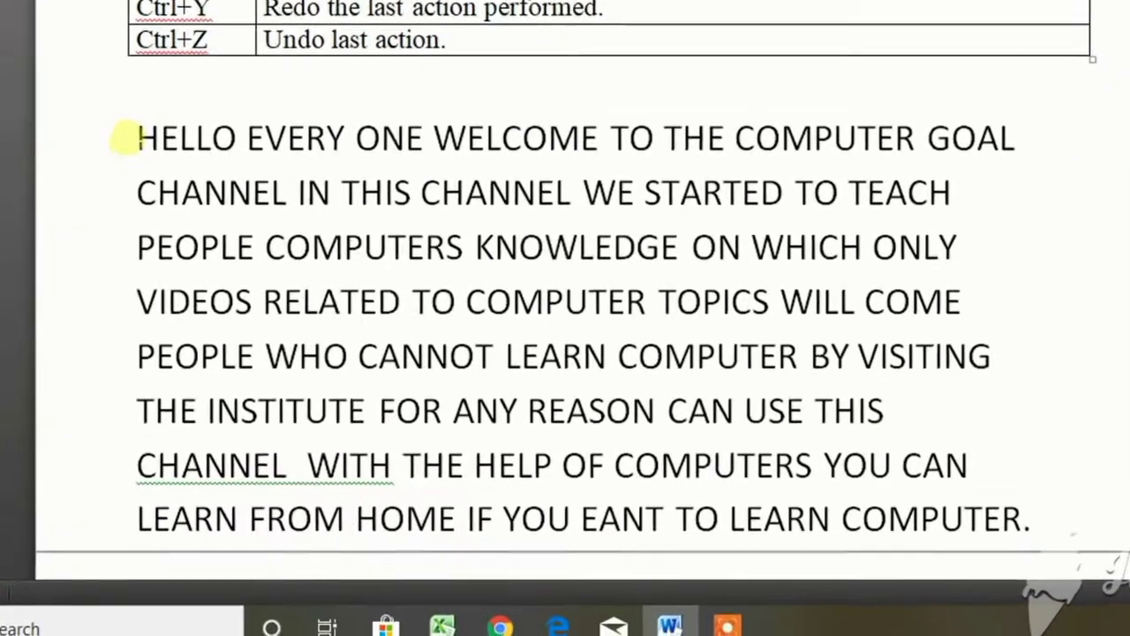
double_click(203, 251)
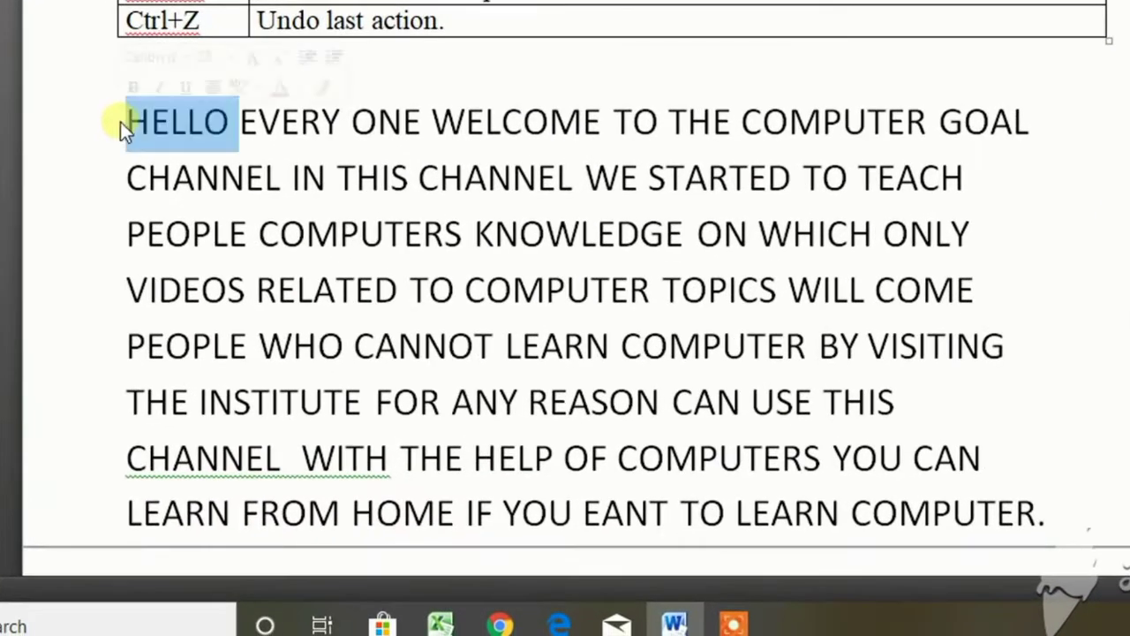
key("shift+End")
key("shift+Down")
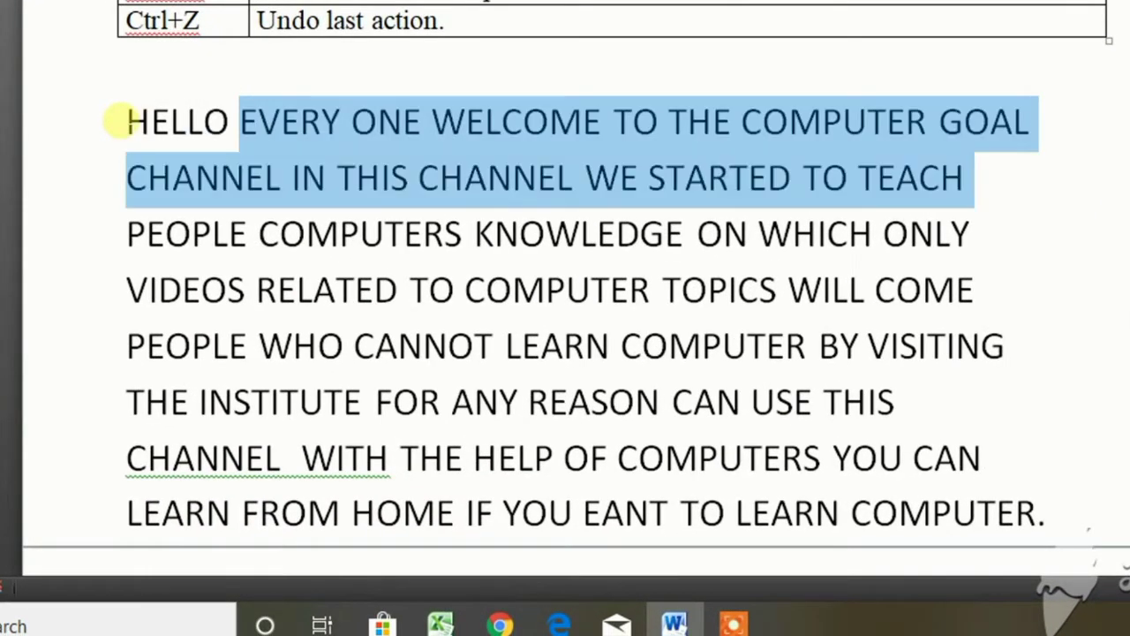
key("Up")
key("shift+Down")
key("shift+Down")
key("shift+Down")
key("shift+Down")
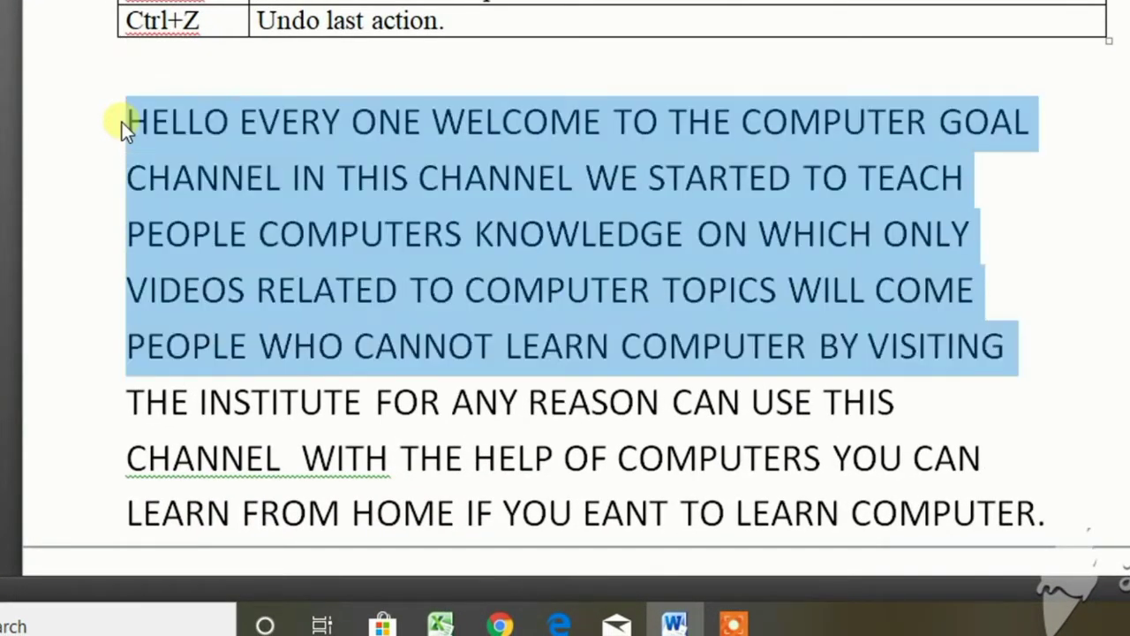
key("shift+Down")
key("shift+Down")
key("shift+Down")
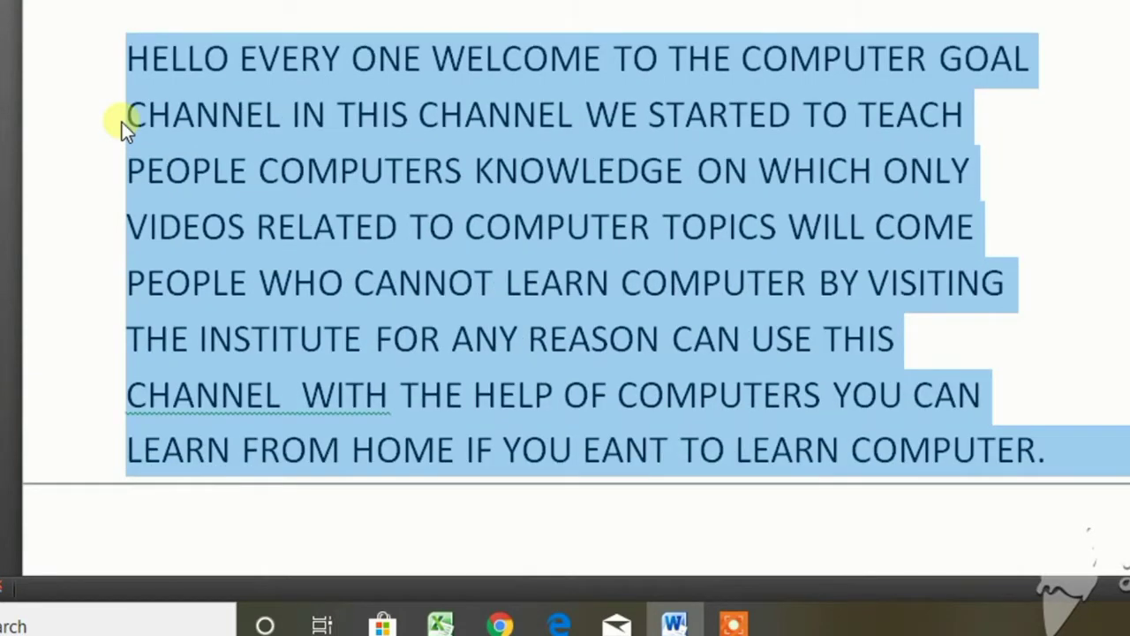
key("ctrl+j")
key("ctrl+j")
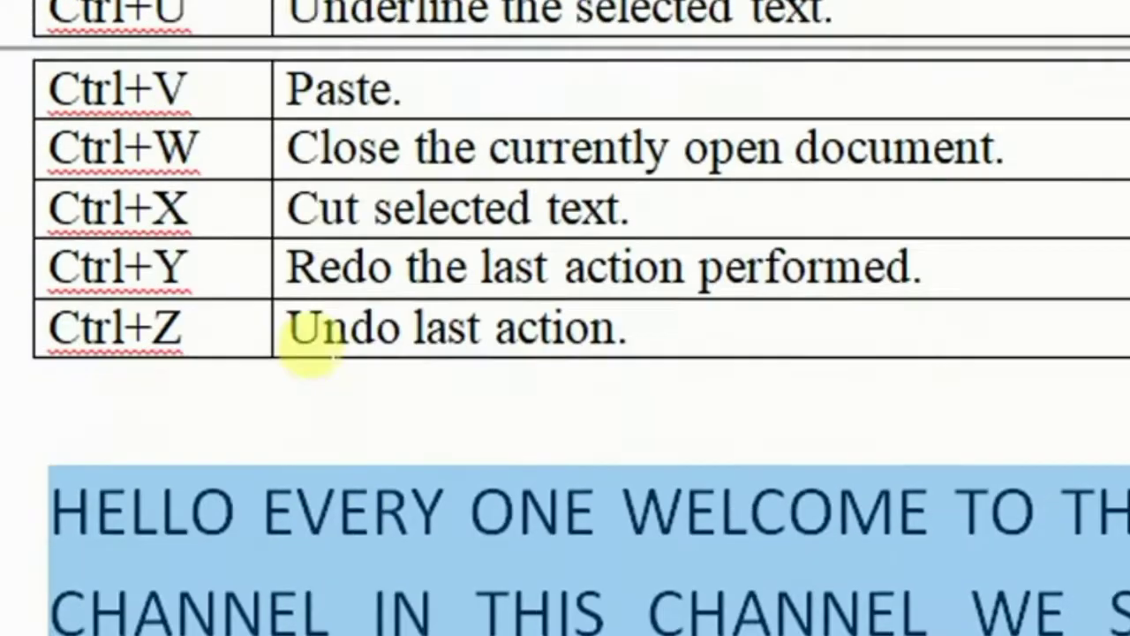
Return to the Ctrl+K row and select part of its Insert description
scroll(318, 362, "up", 3)
scroll(311, 379, "up", 3)
scroll(300, 389, "up", 5)
scroll(291, 411, "up", 2)
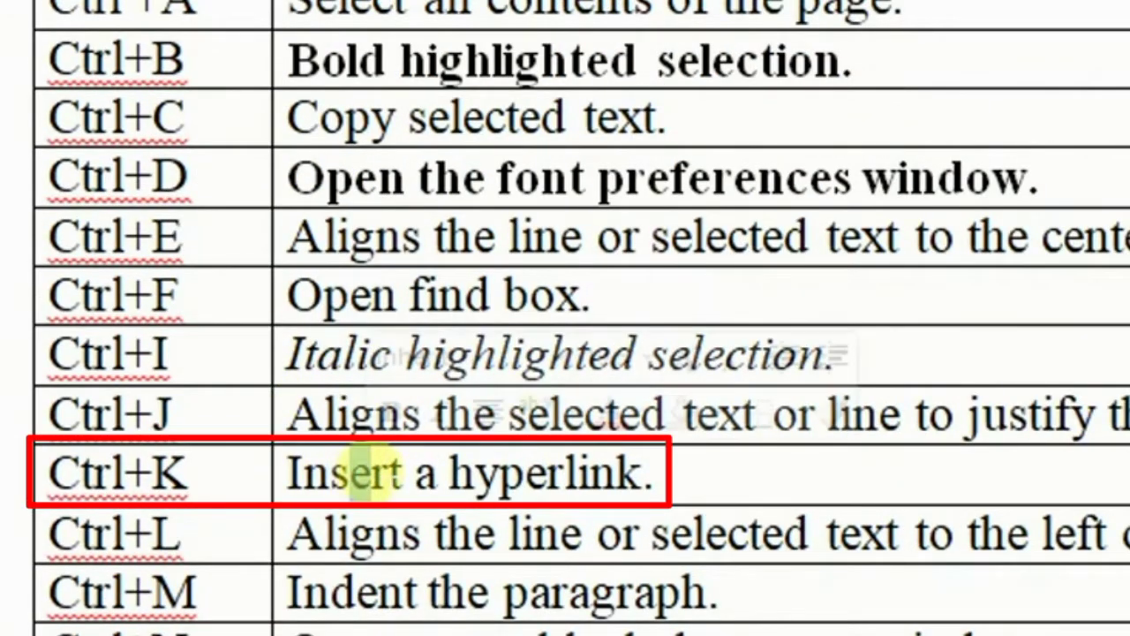
left_click_drag(370, 474, 332, 474)
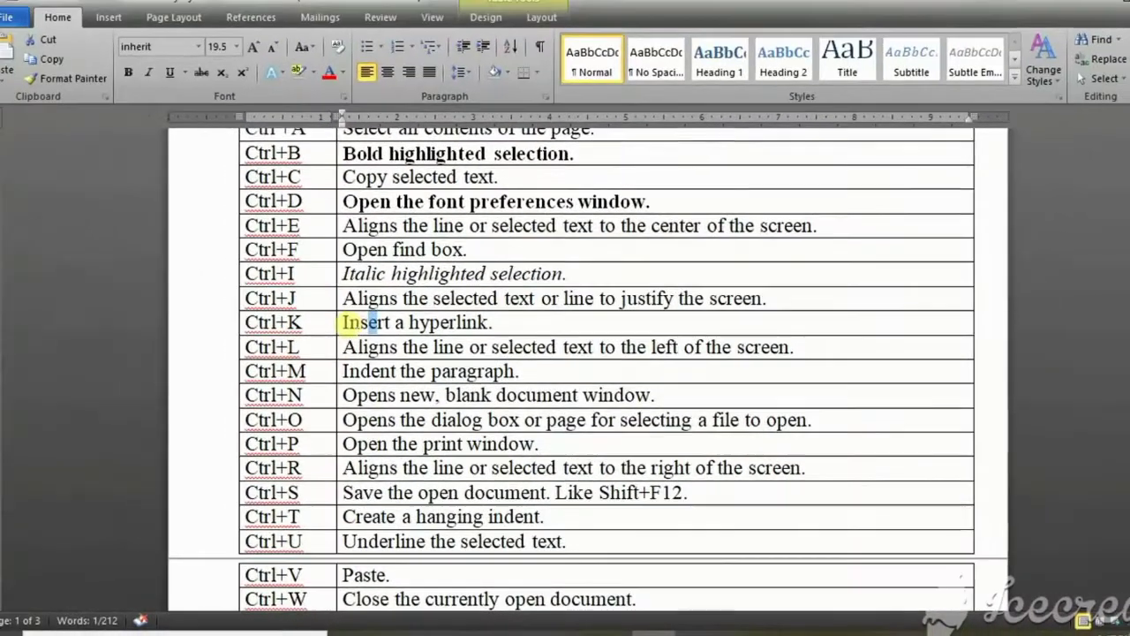
mouse_move(344, 301)
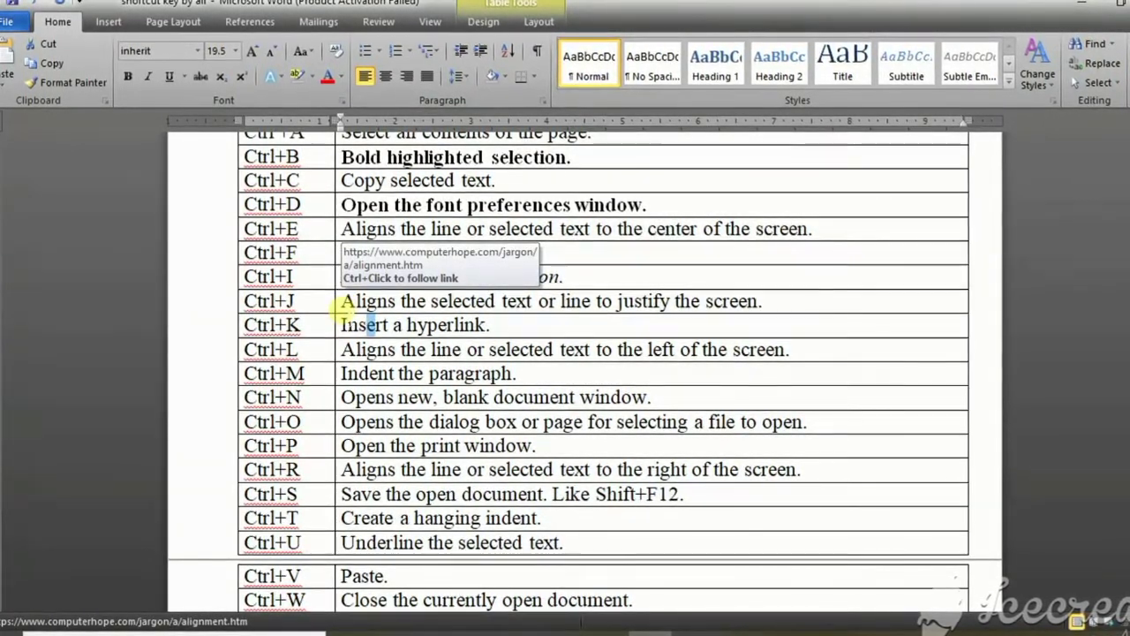
Place the insertion point in the blank space below the justified paragraph on page 3
scroll(339, 311, "down", 3)
scroll(338, 311, "down", 3)
scroll(331, 317, "down", 3)
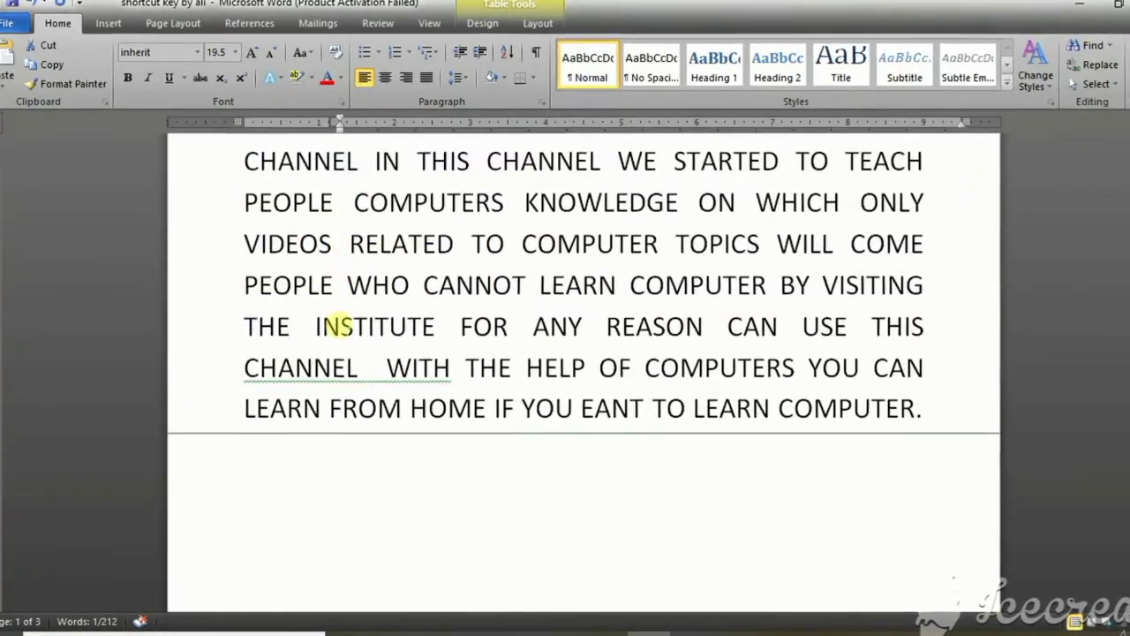
scroll(322, 322, "down", 2)
left_click(280, 355)
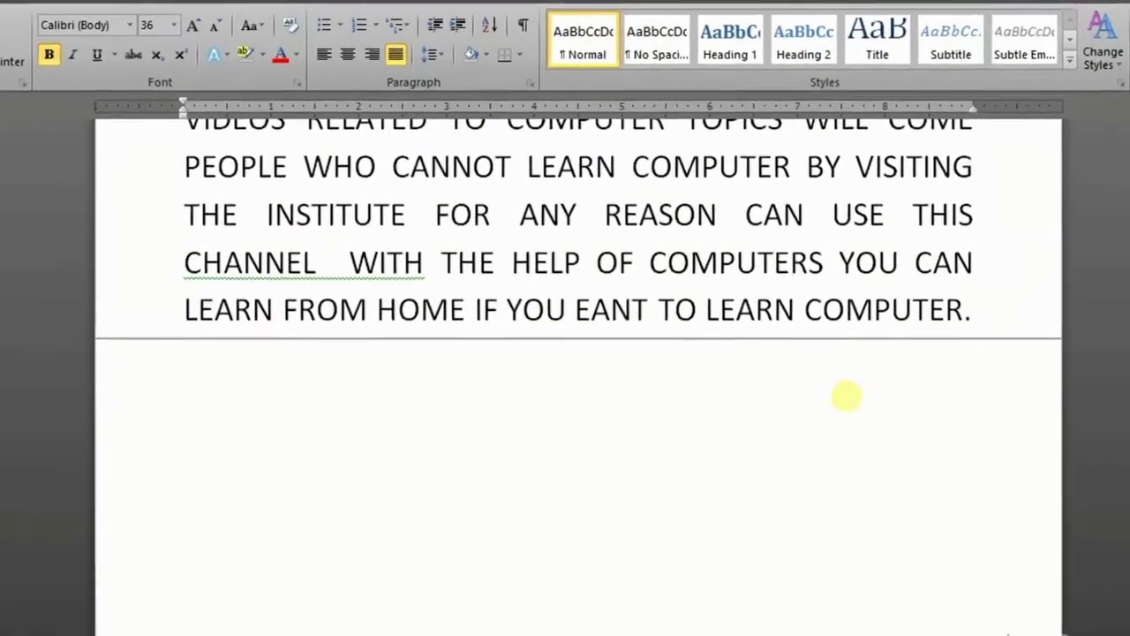
Insert a hyperlink to COMPUTER GOAL.docx below the paragraph via Ctrl+K
key("ctrl+k")
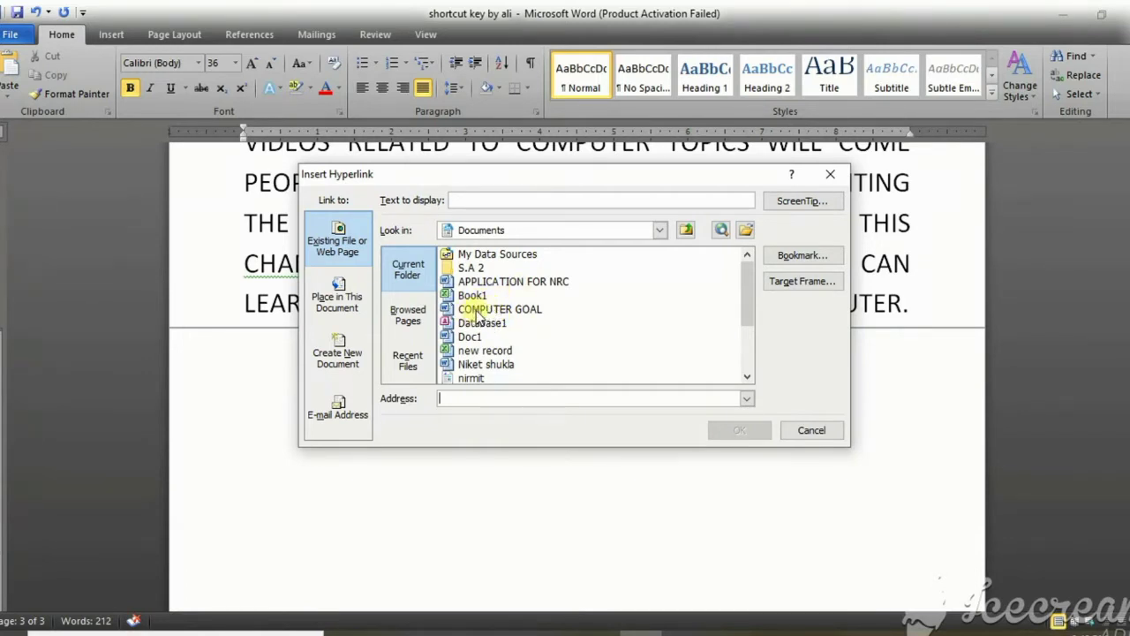
left_click(478, 313)
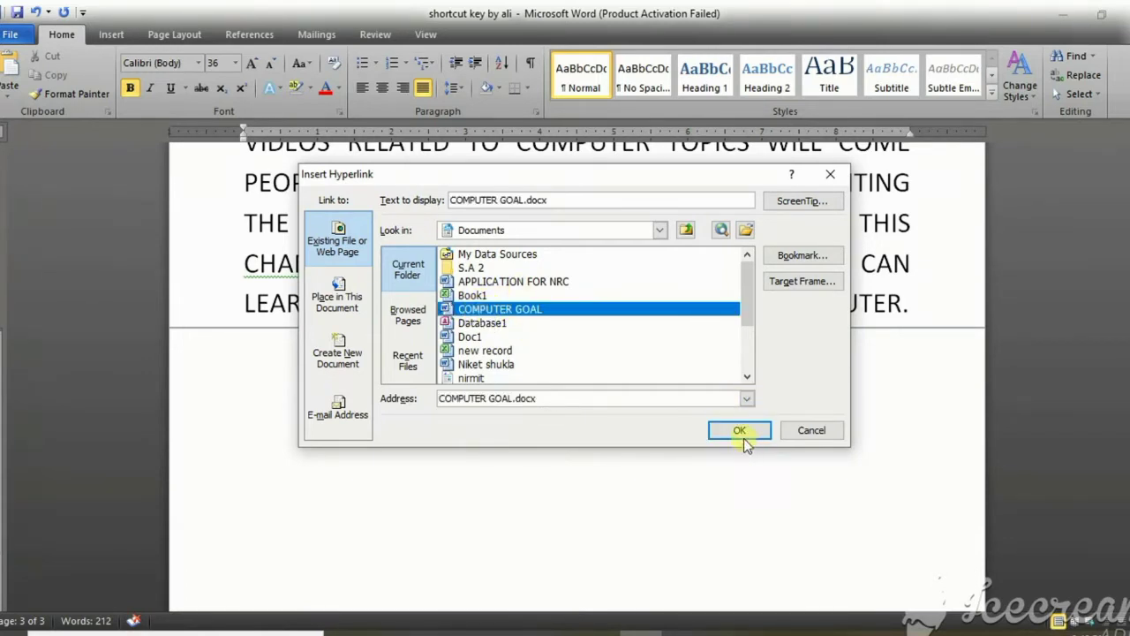
left_click(739, 431)
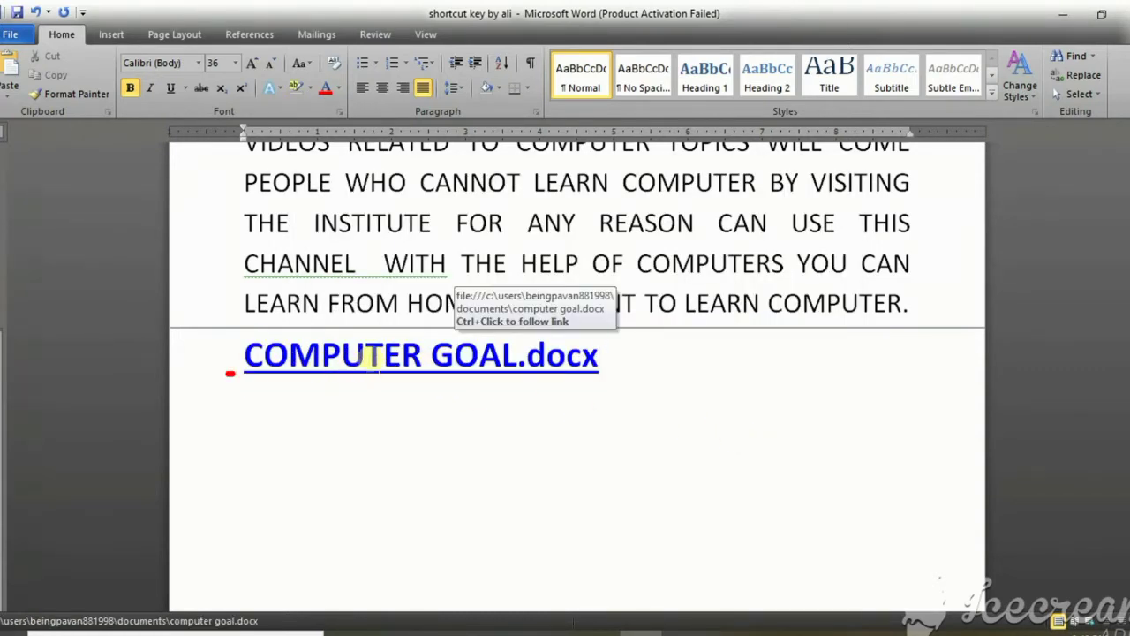
left_click_drag(229, 373, 633, 374)
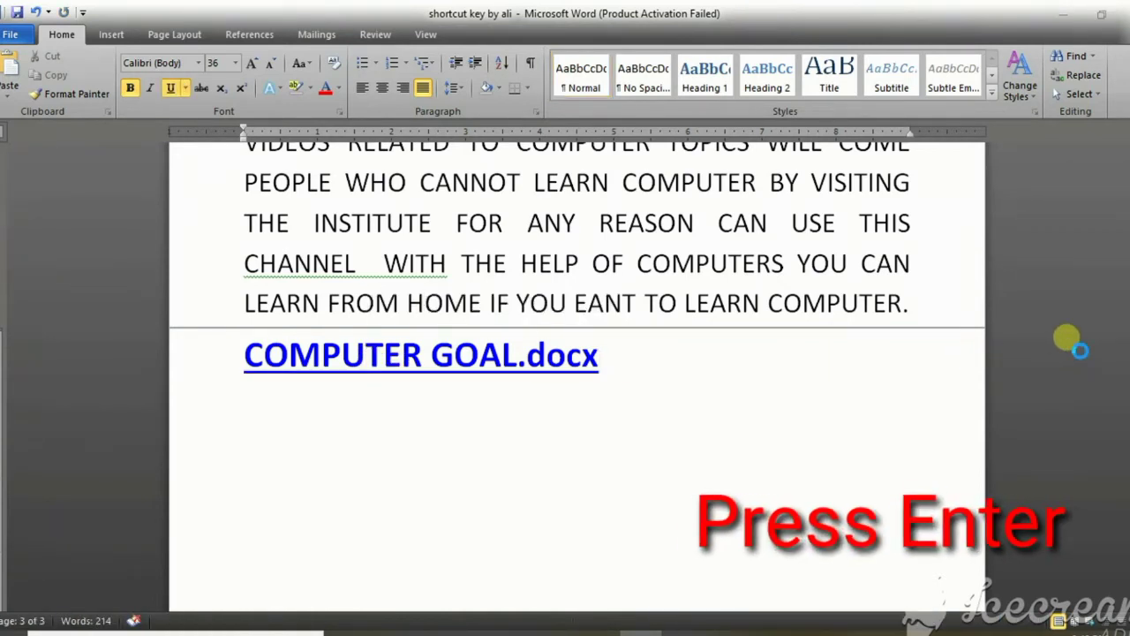
Follow the COMPUTER GOAL.docx link, then switch back to the shortcut key document from the taskbar
key("Return")
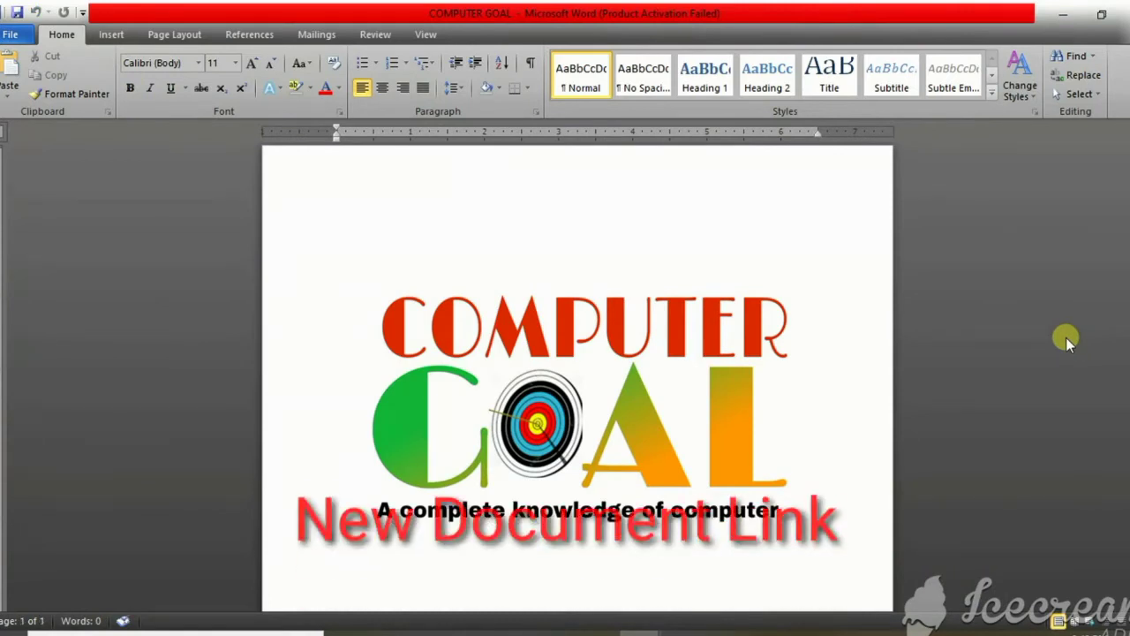
mouse_move(640, 632)
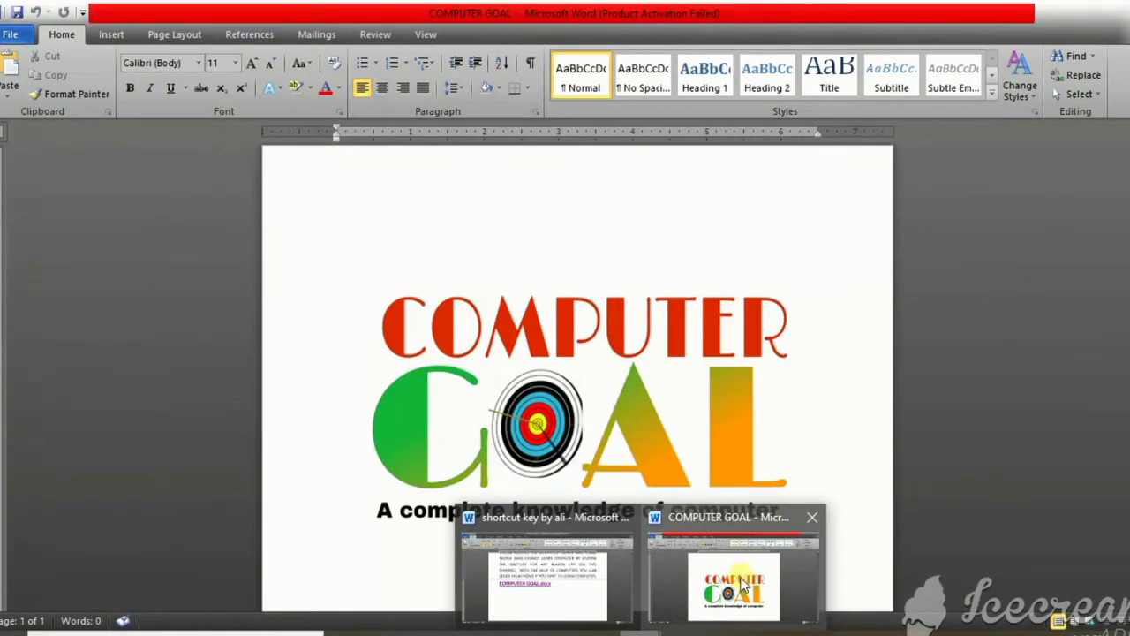
left_click(537, 583)
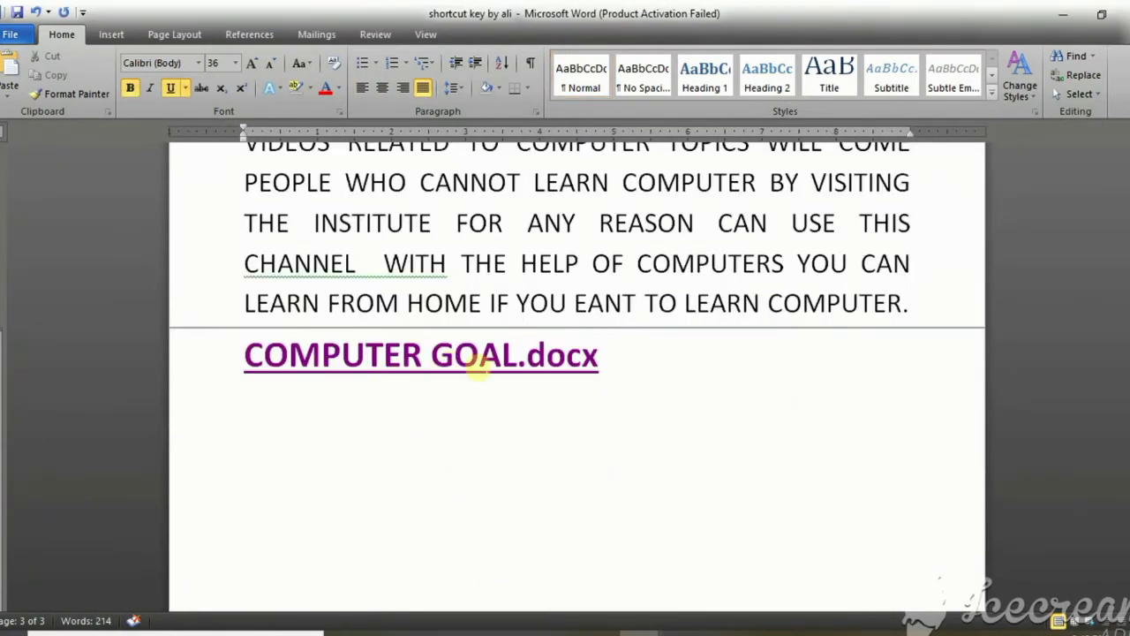
scroll(495, 364, "up", 2)
scroll(495, 364, "up", 2)
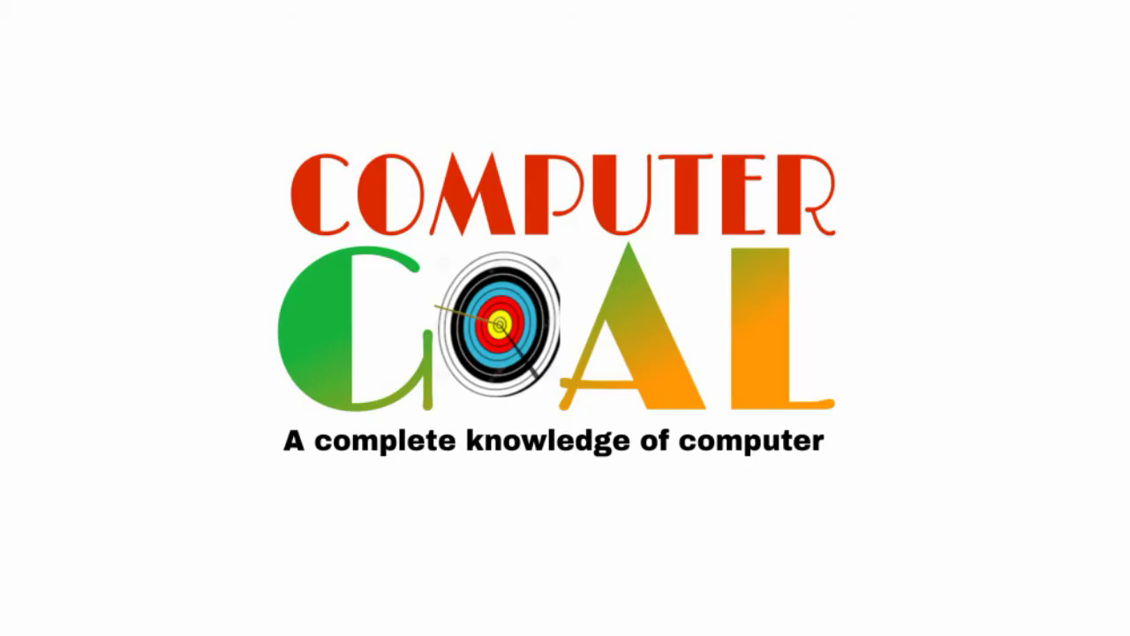